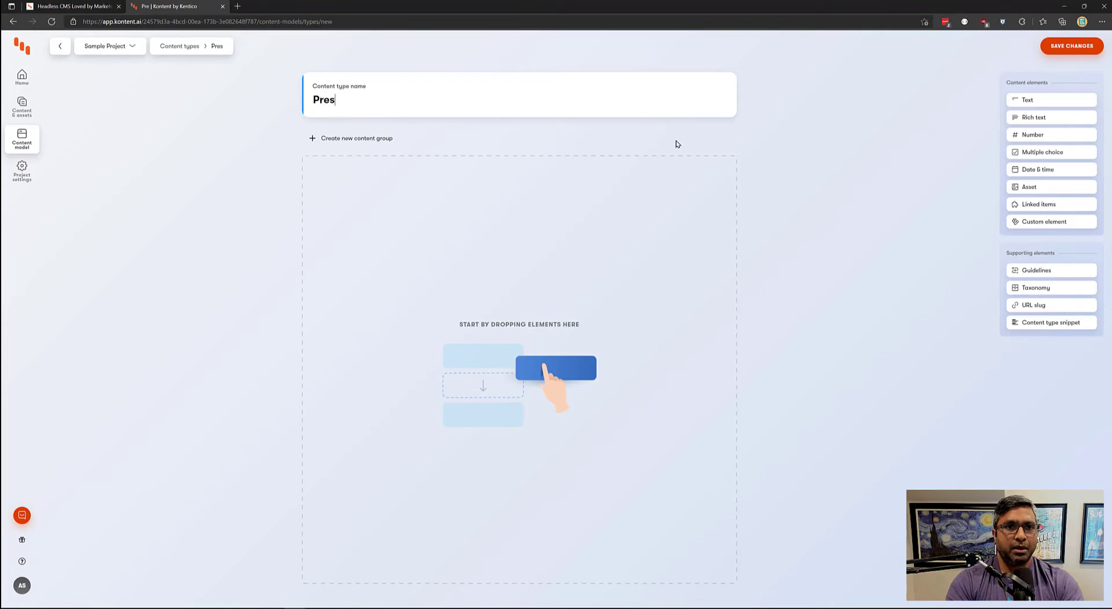
# - Name the content type "Press Release" and add a required text element named "Title"
pyautogui.write('elease')
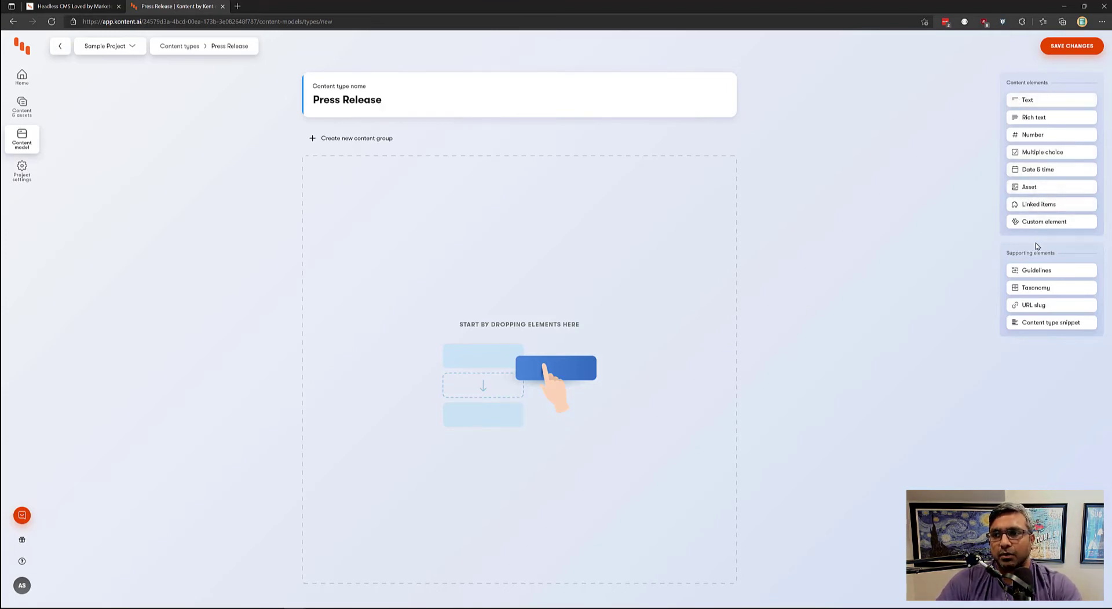
pyautogui.click(1034, 100)
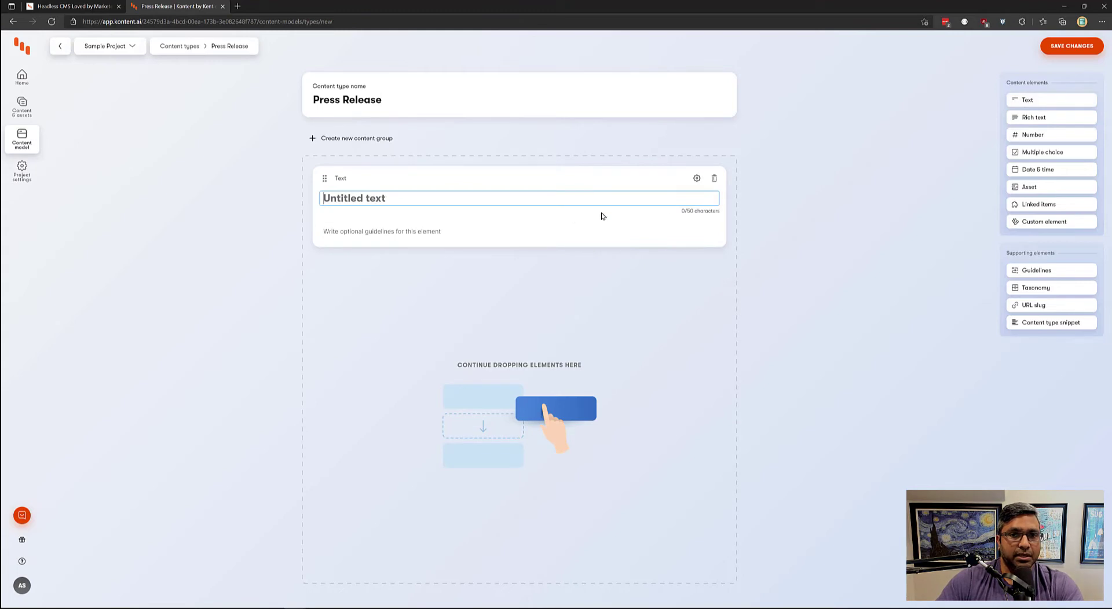
pyautogui.write('Title')
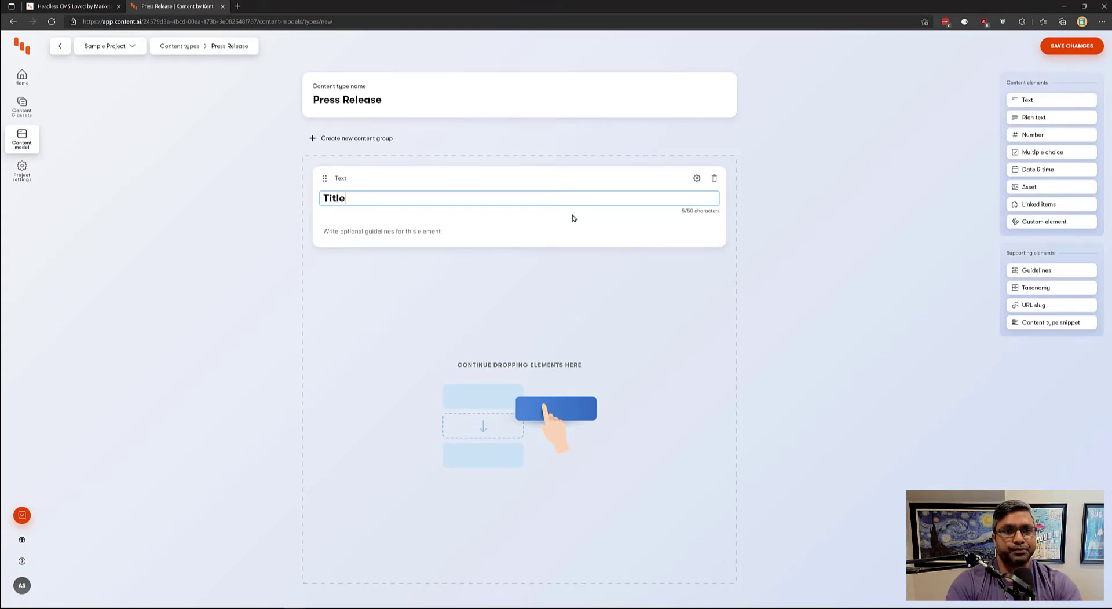
pyautogui.click(696, 178)
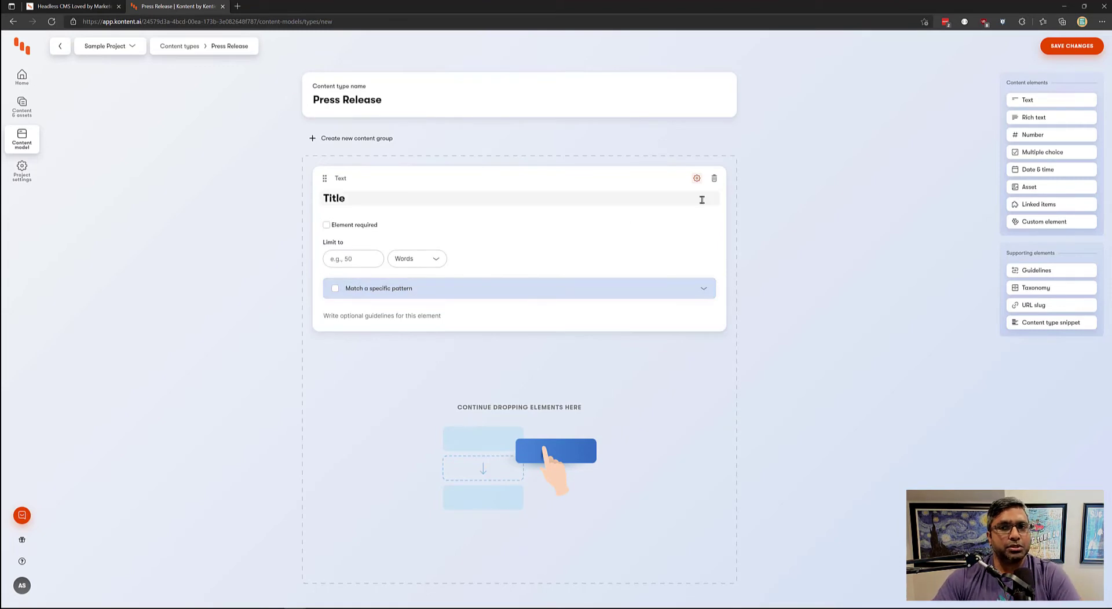
pyautogui.click(358, 229)
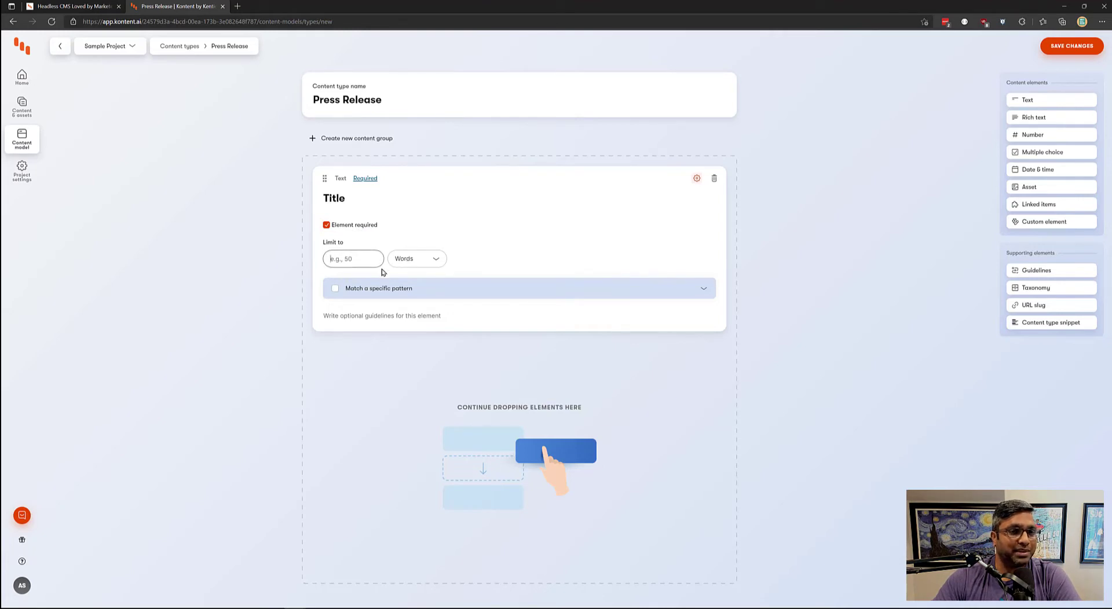
# - Examine the regular expression and validation message options for limiting the Title element to a specific pattern
pyautogui.click(384, 290)
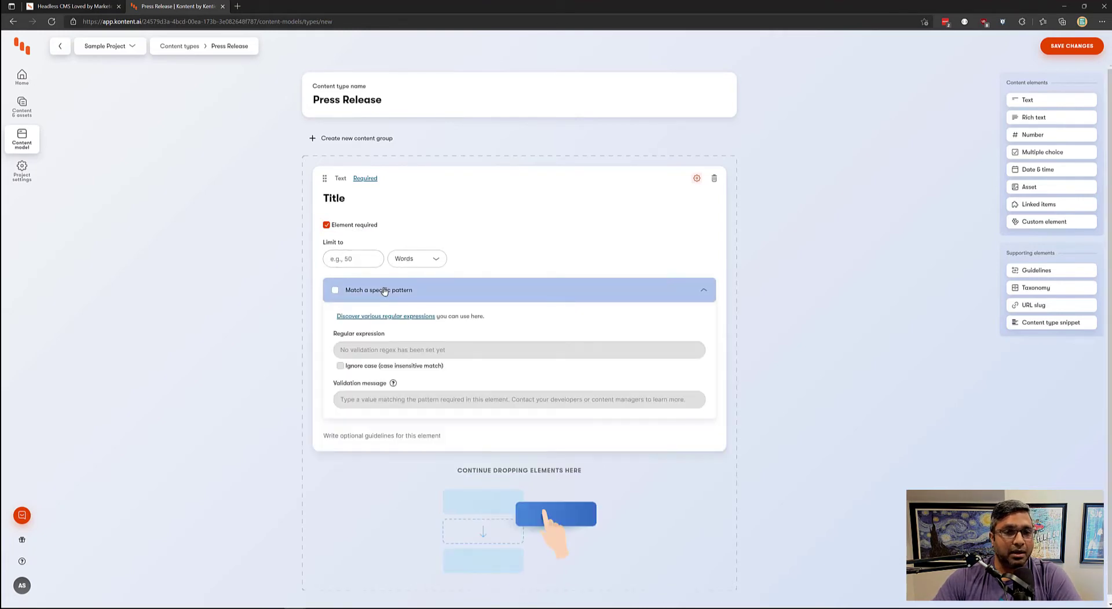
pyautogui.click(335, 290)
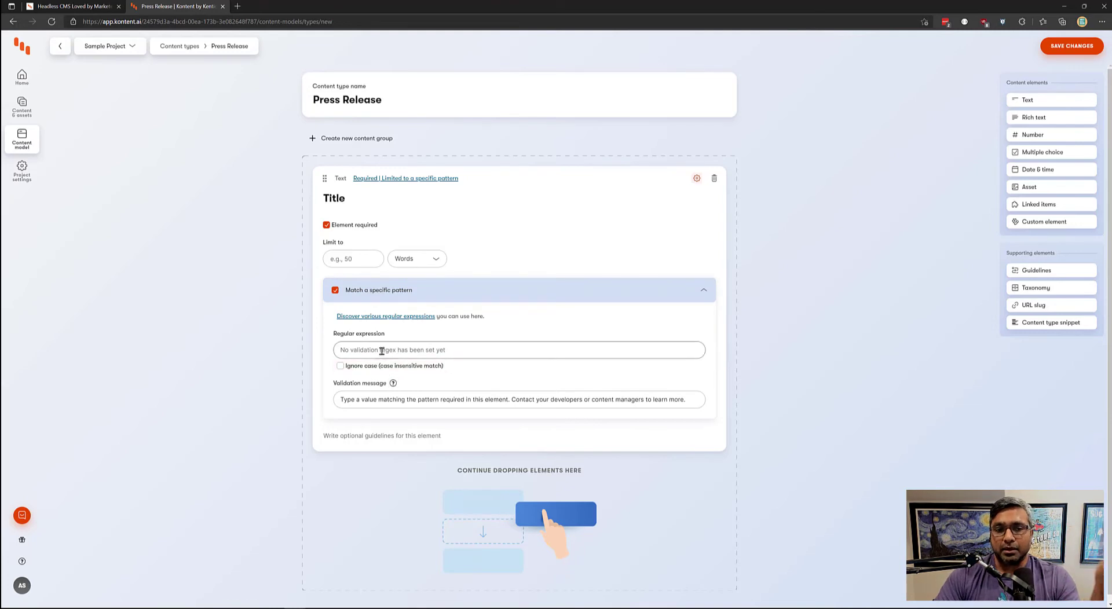
pyautogui.click(335, 292)
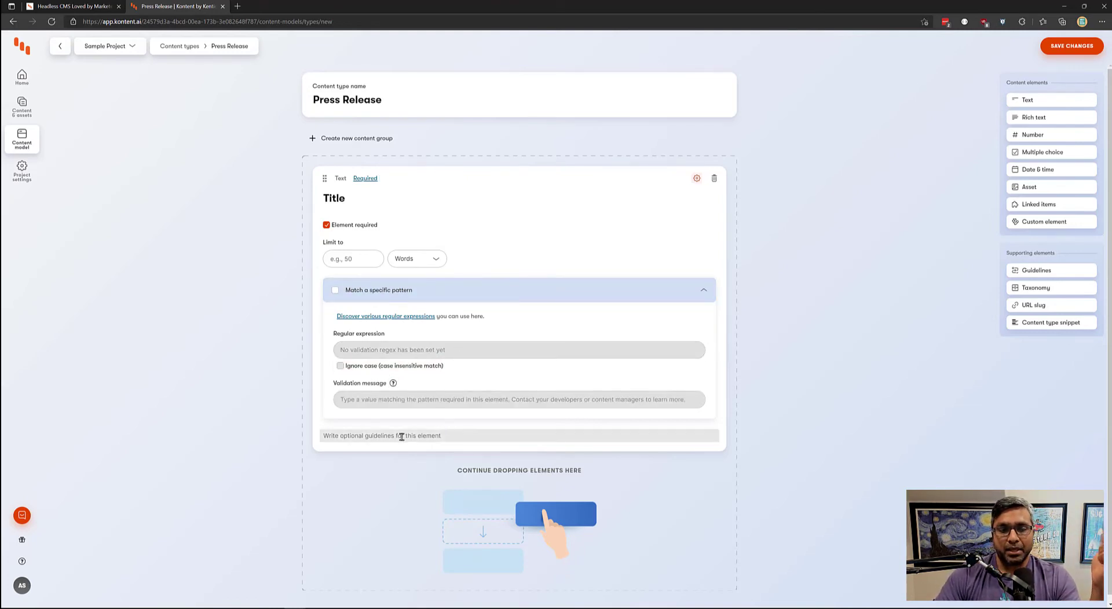
pyautogui.click(366, 433)
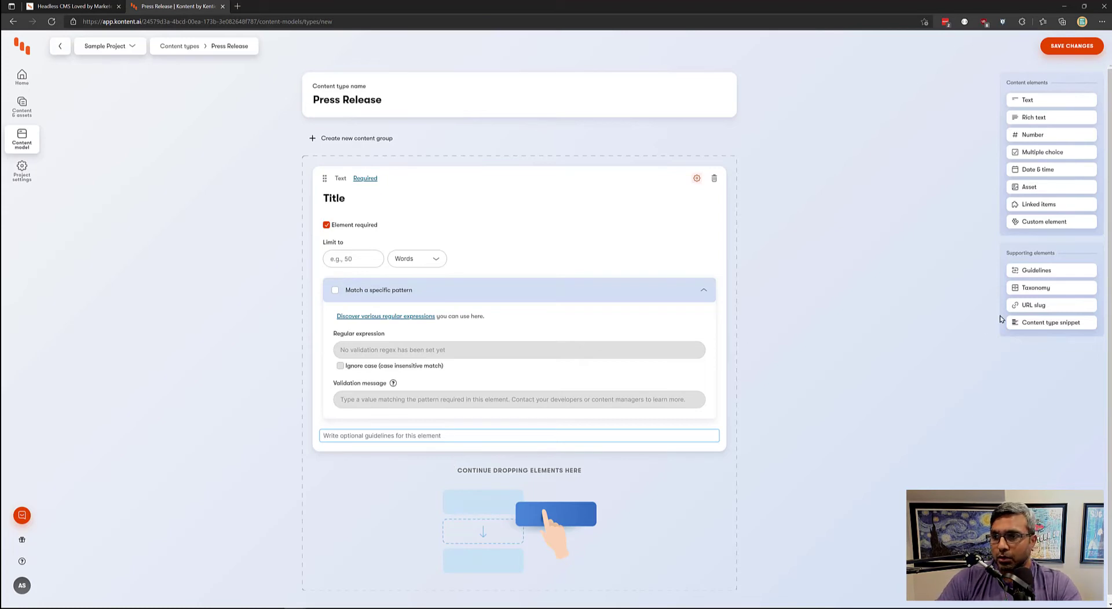
# - Add a guidelines element above Title reading "This is a Press release." with "info..." on a separate line
pyautogui.click(1036, 272)
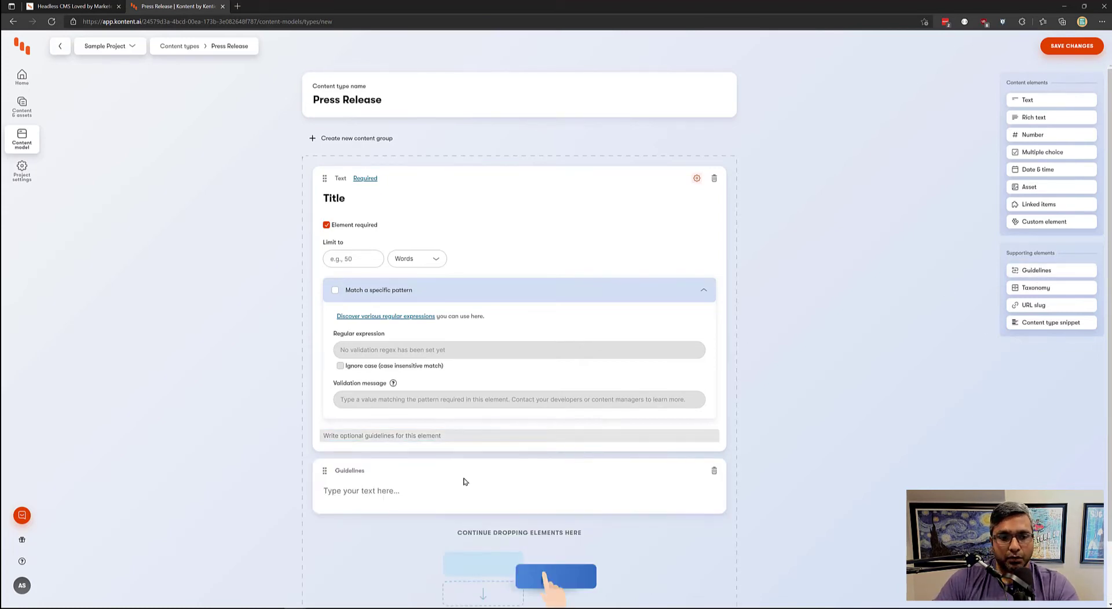
pyautogui.moveTo(324, 471); pyautogui.dragTo(382, 200)
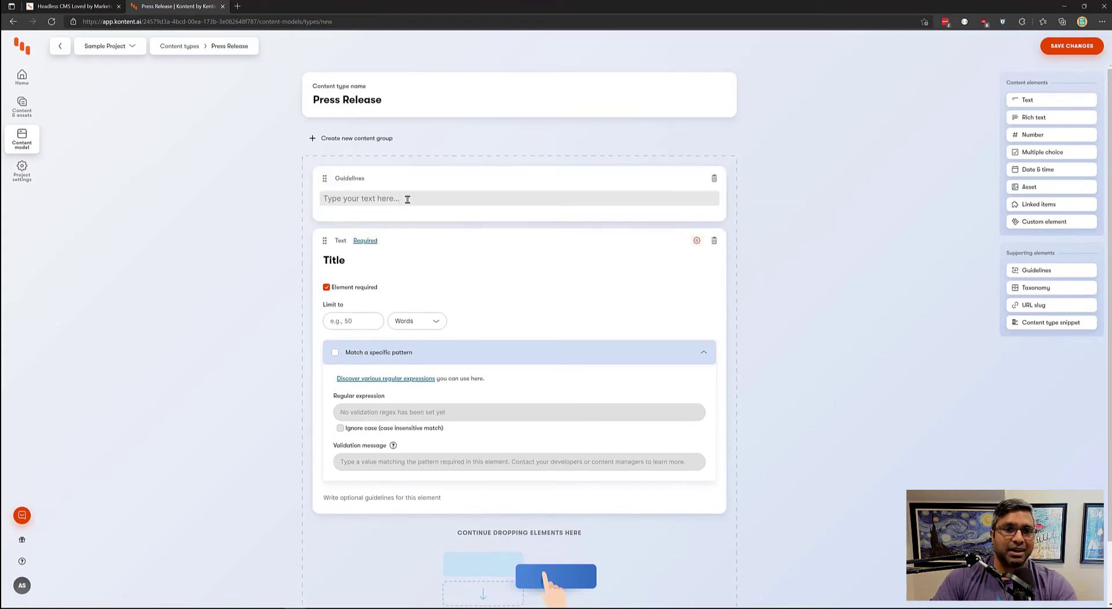
pyautogui.click(407, 199)
pyautogui.write('This is')
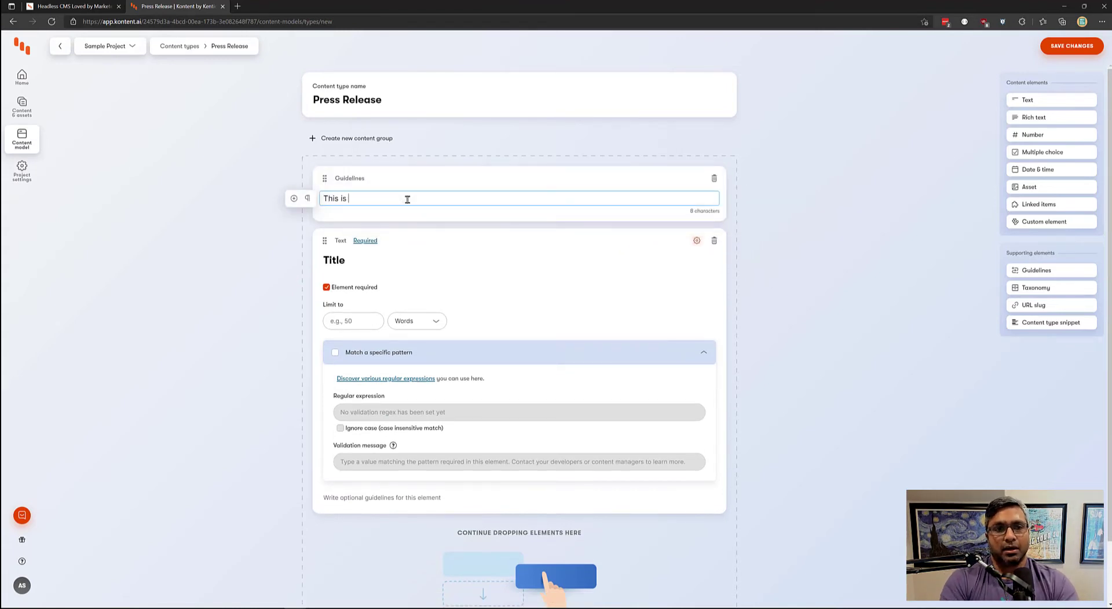
pyautogui.write(' a Pressreleas')
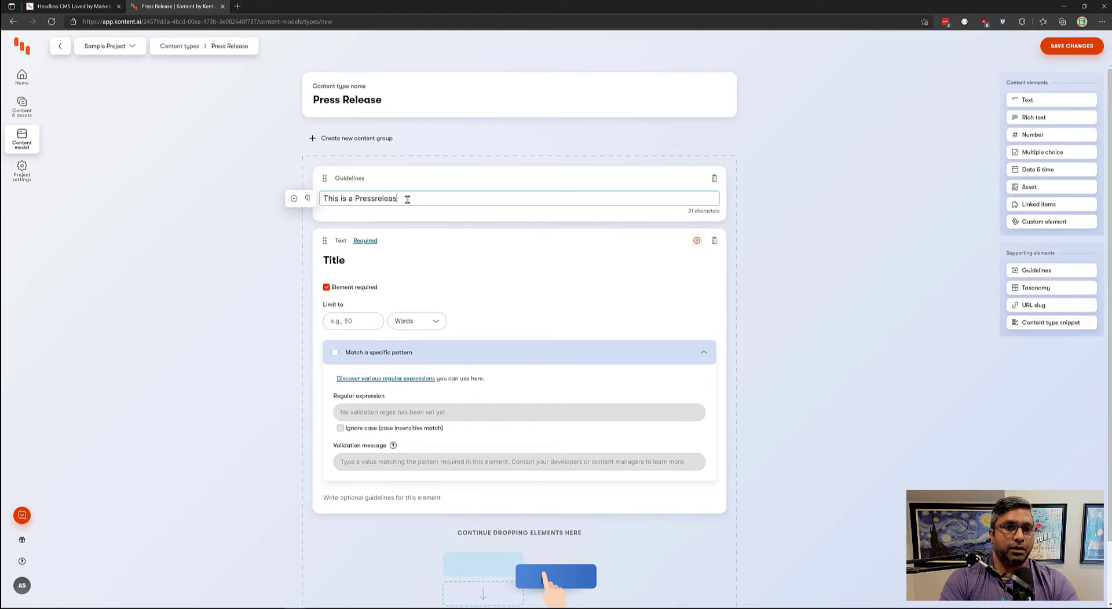
pyautogui.write('e.')
pyautogui.press('Return')
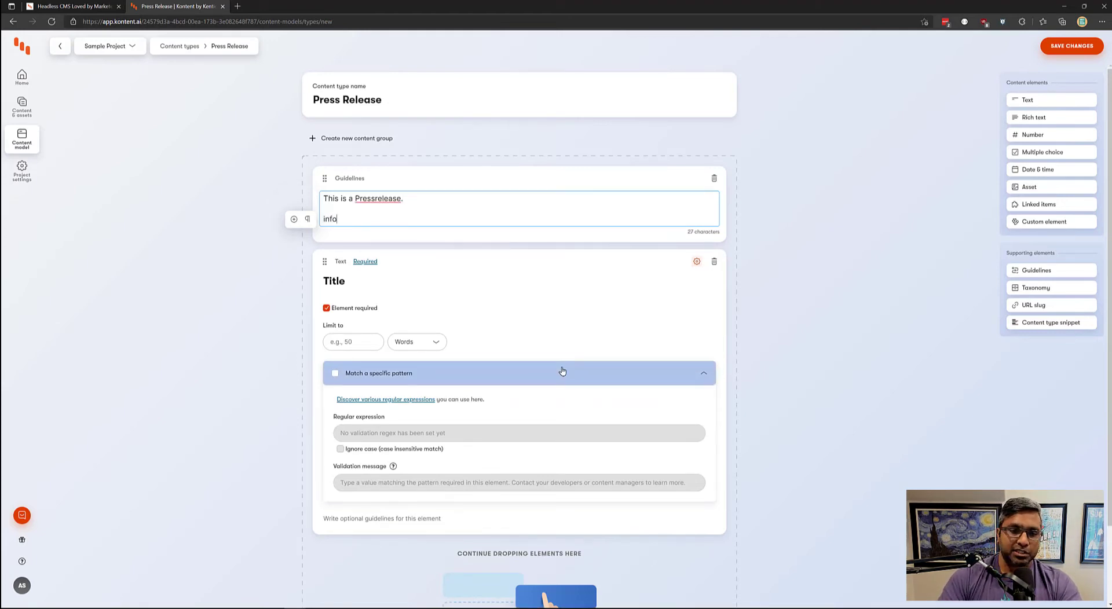
pyautogui.write('info...')
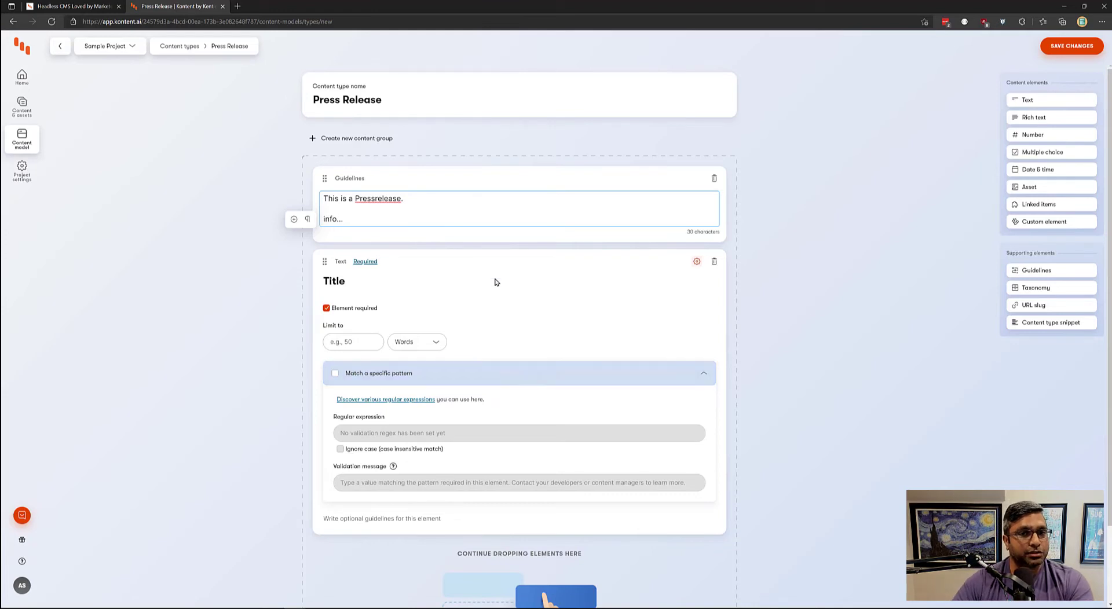
pyautogui.click(376, 199)
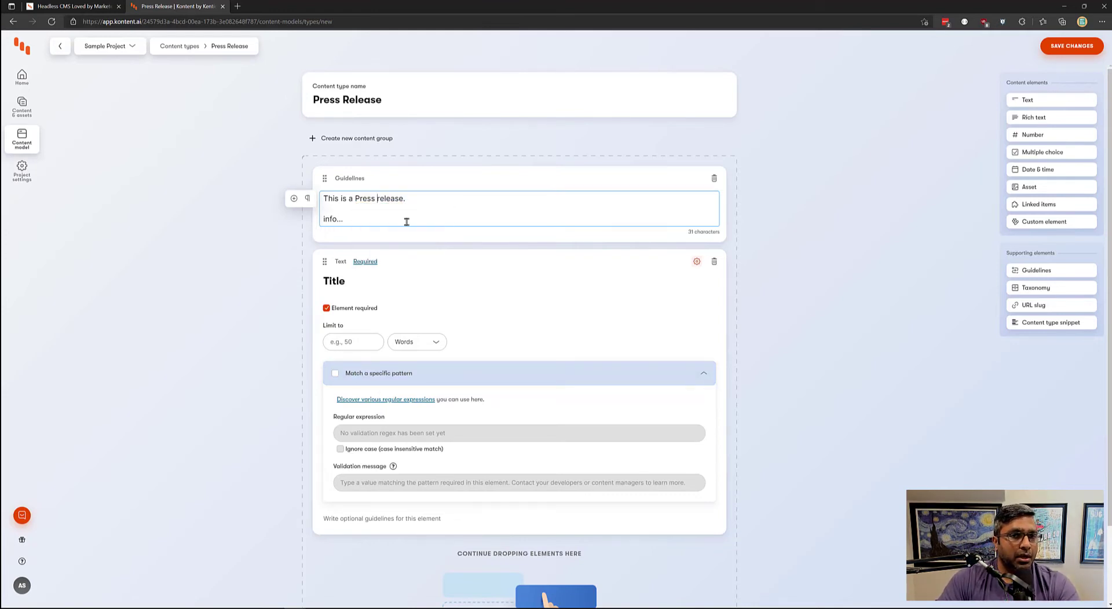
# - Write the Title element's guideline "Please provide the title for this press release" and collapse its pattern settings
pyautogui.scroll(-2, 400, 405)
pyautogui.click(394, 429)
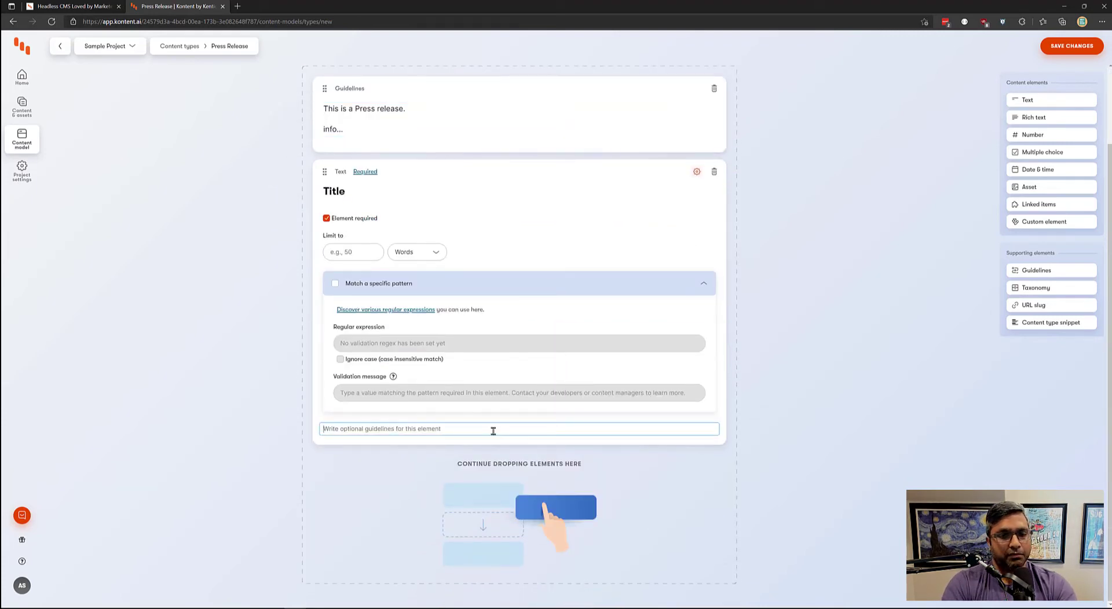
pyautogui.write('Ple')
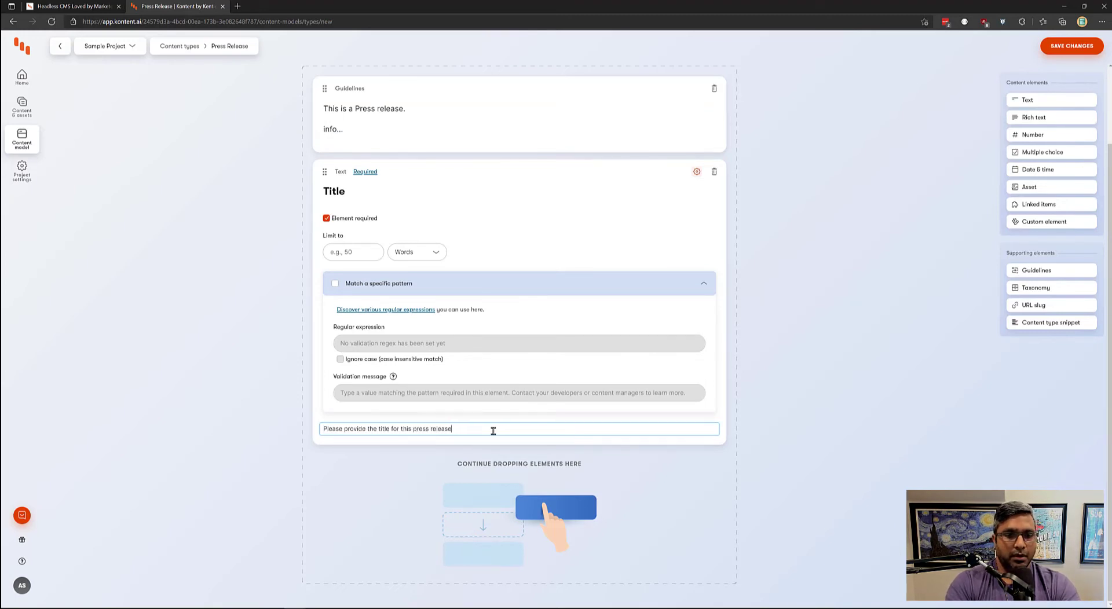
pyautogui.click(703, 285)
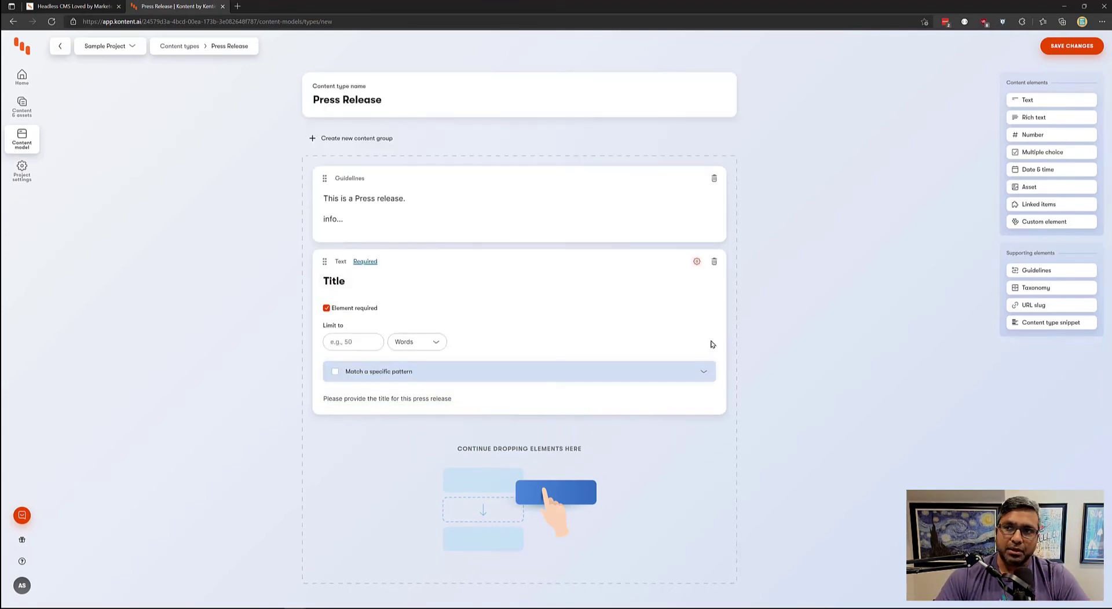
# - Add a rich text element named "Content" below Title and make it required
pyautogui.click(1025, 115)
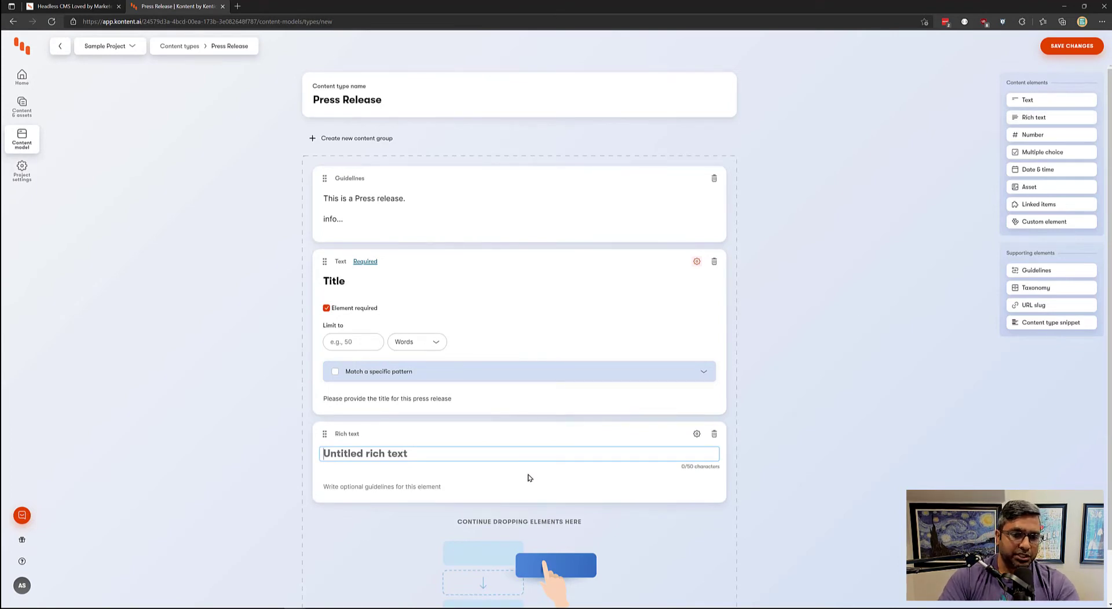
pyautogui.write('Content')
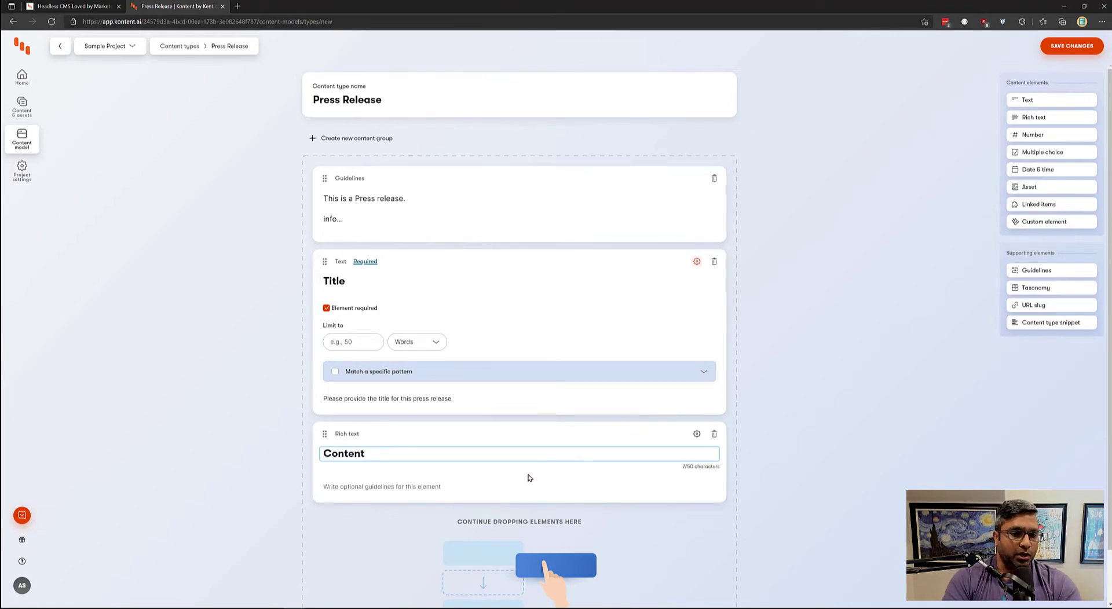
pyautogui.click(699, 435)
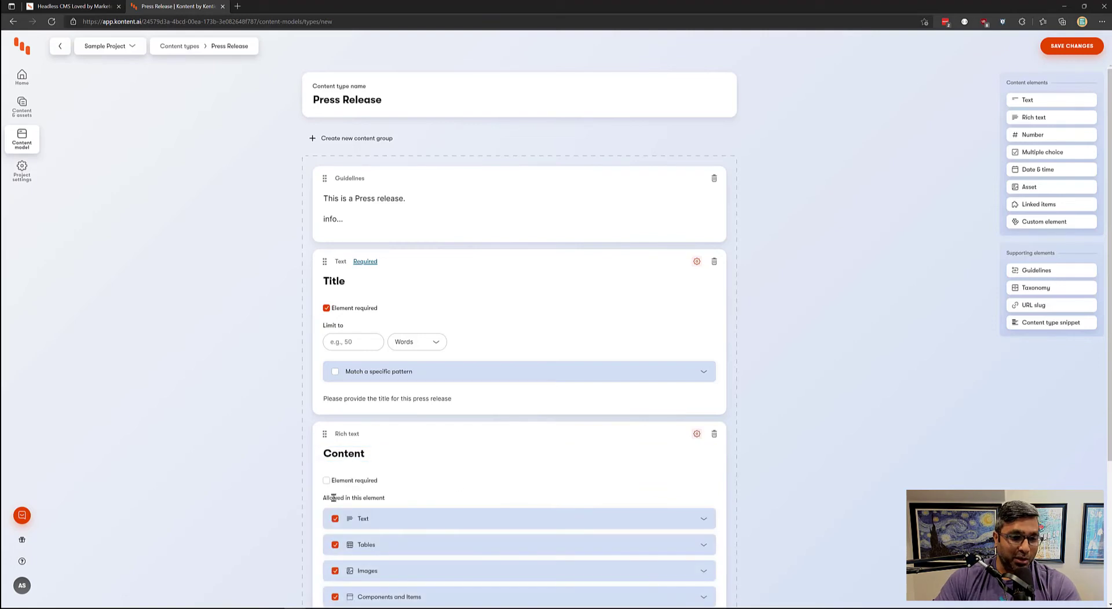
pyautogui.click(327, 481)
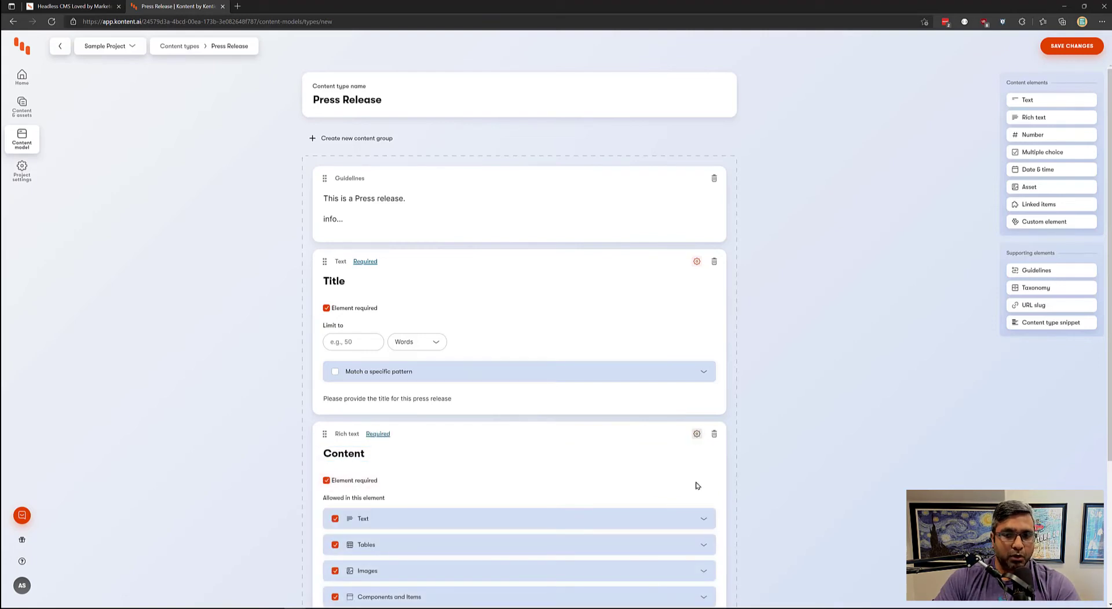
# - Examine what the Content element allows for text, tables, images, and components and items
pyautogui.scroll(-3, 695, 521)
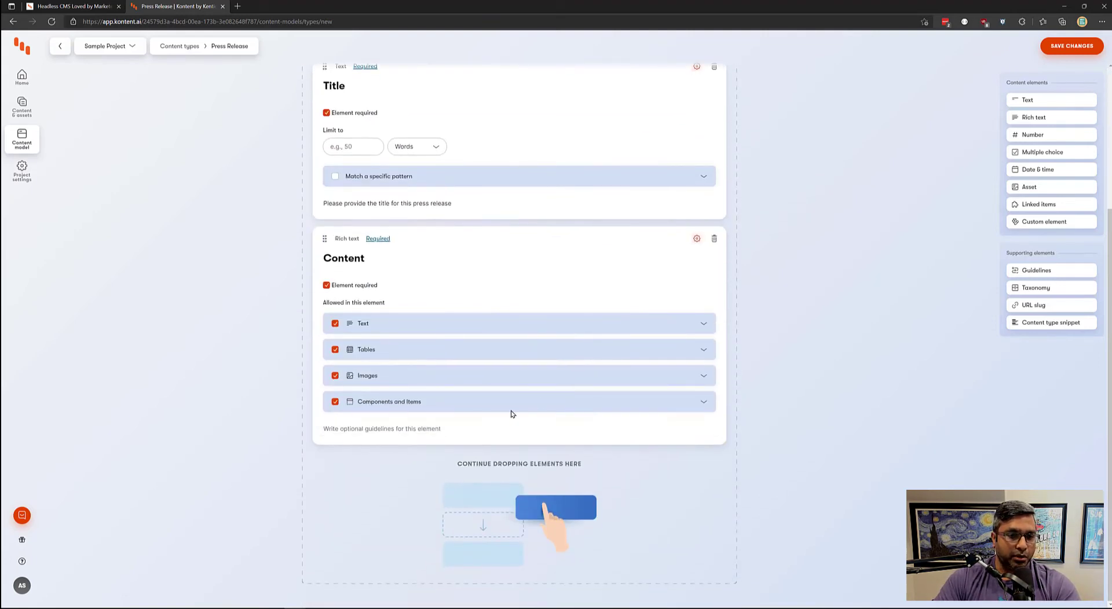
pyautogui.click(705, 325)
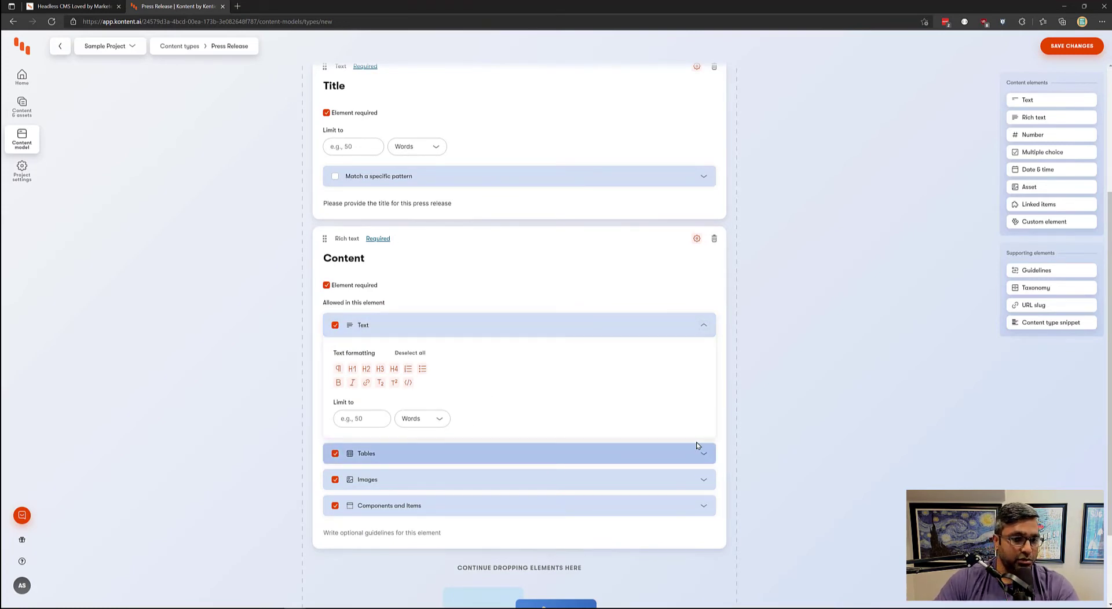
pyautogui.scroll(-2, 698, 444)
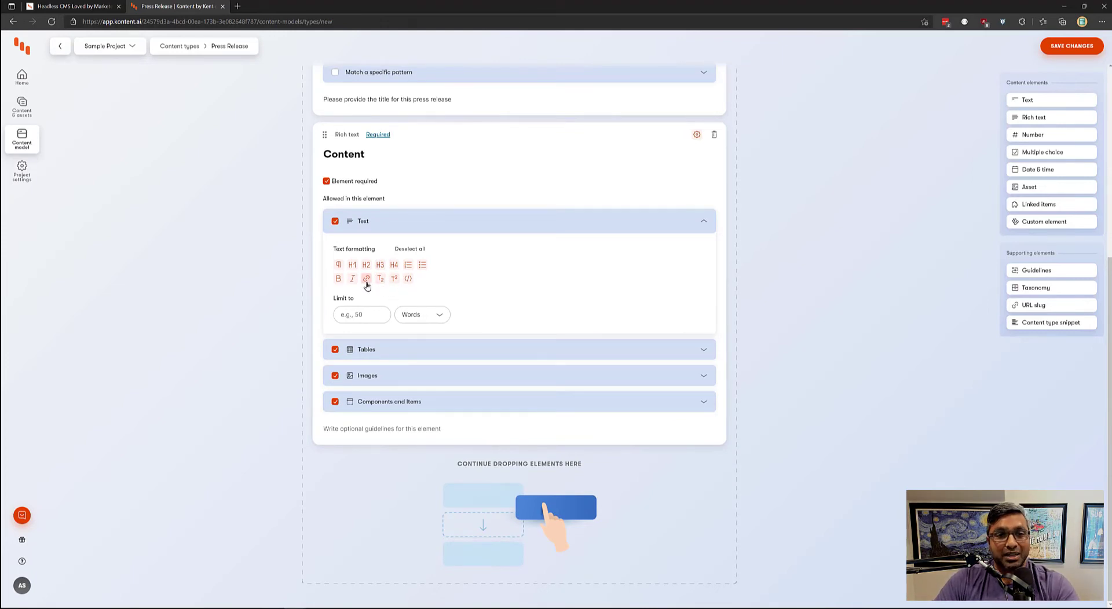
pyautogui.click(406, 357)
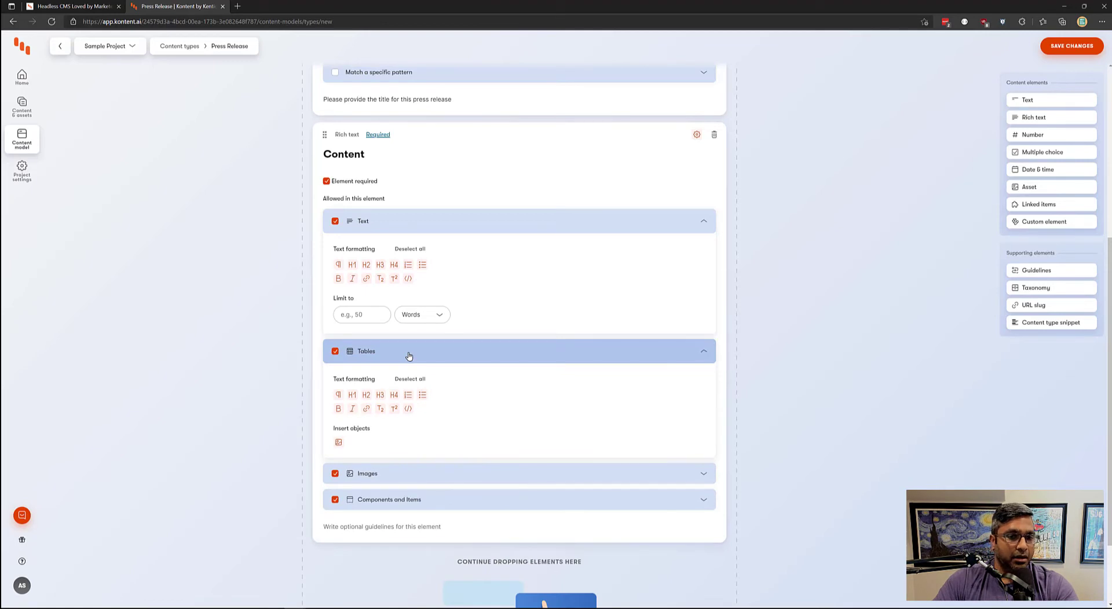
pyautogui.click(409, 356)
pyautogui.click(407, 385)
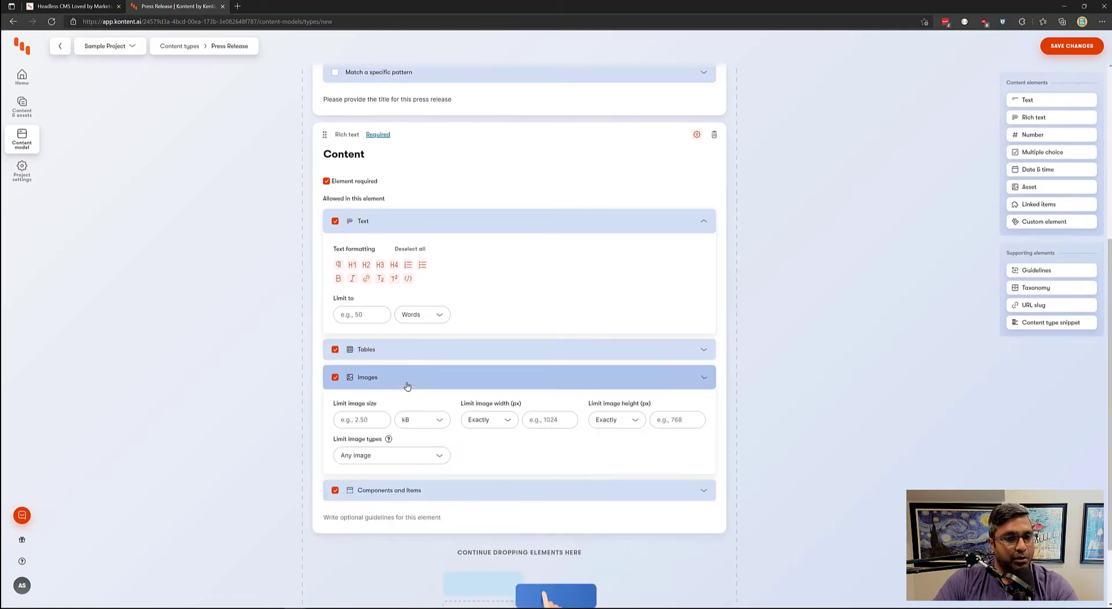
pyautogui.click(407, 386)
pyautogui.click(412, 403)
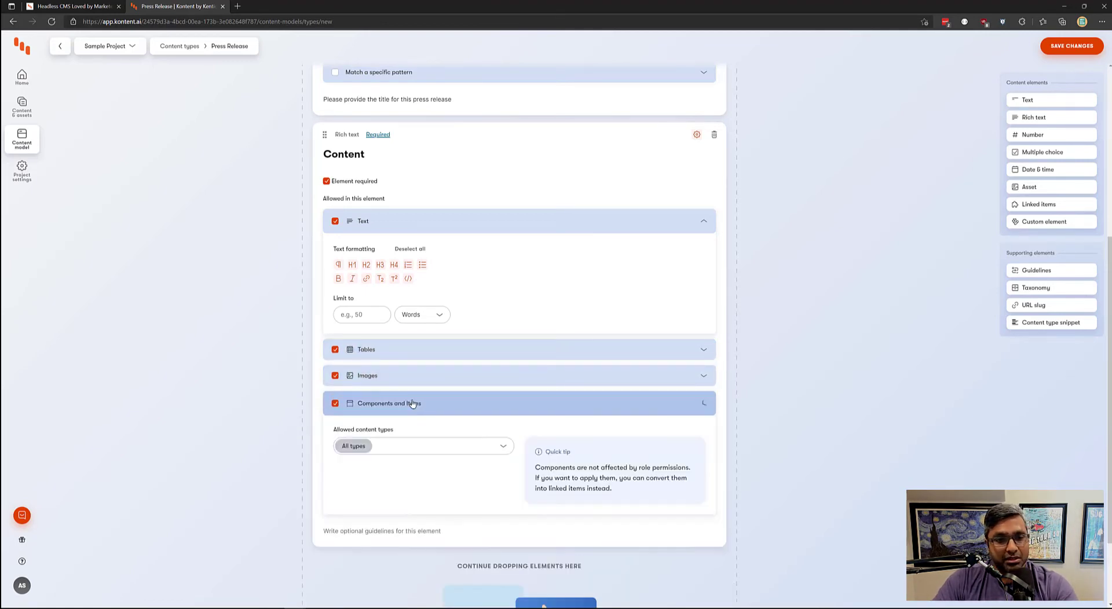
pyautogui.click(415, 408)
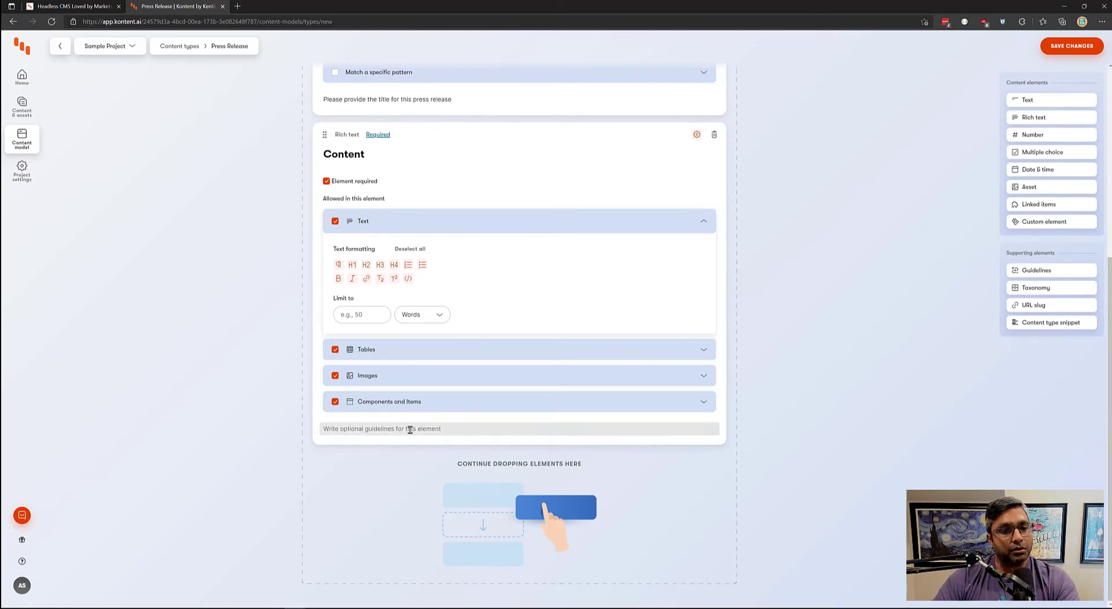
# - Write the guideline "Content for the press release" for the Content element
pyautogui.click(409, 430)
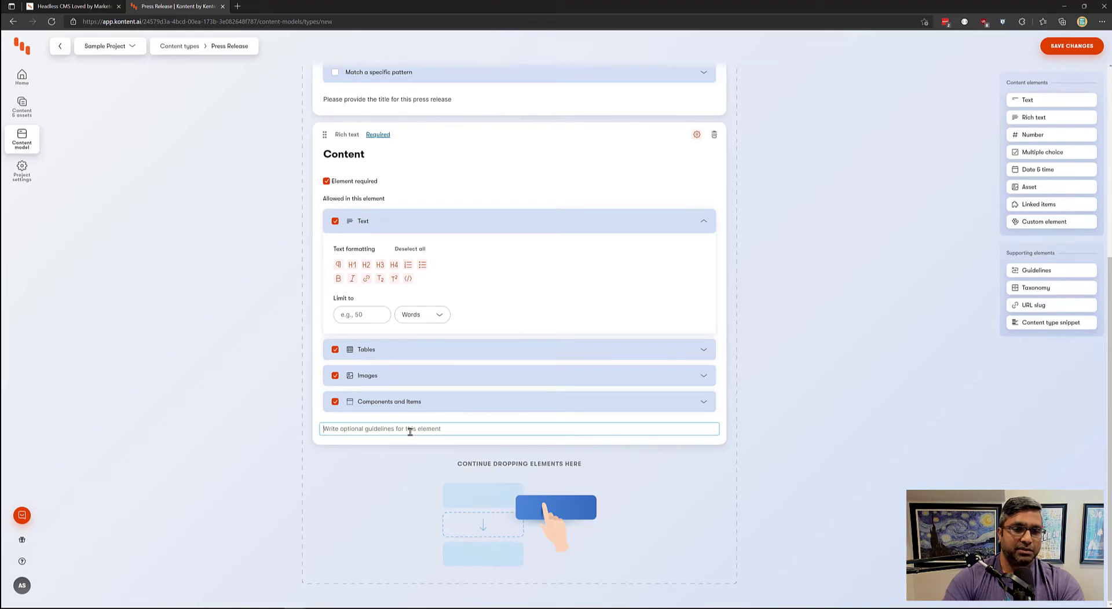
pyautogui.write('Content for the press release')
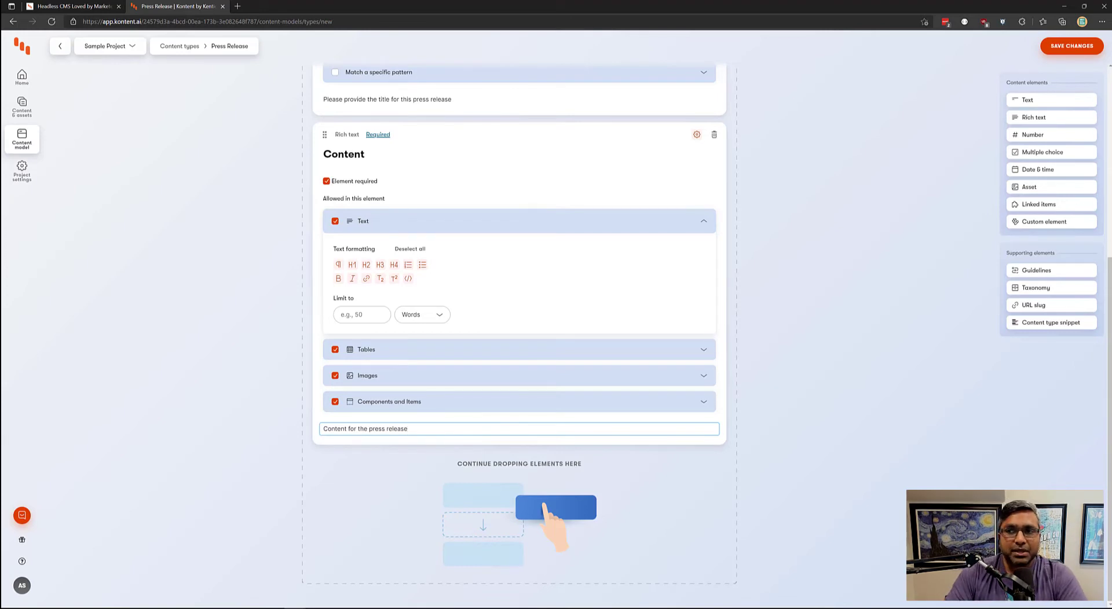
pyautogui.scroll(3, 820, 339)
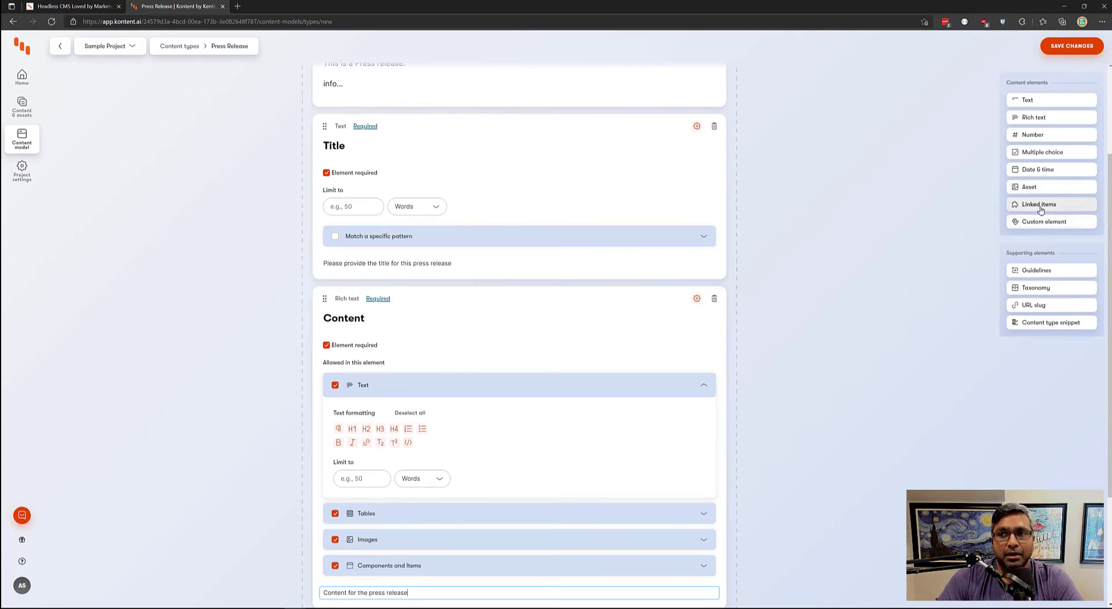
pyautogui.scroll(2, 795, 253)
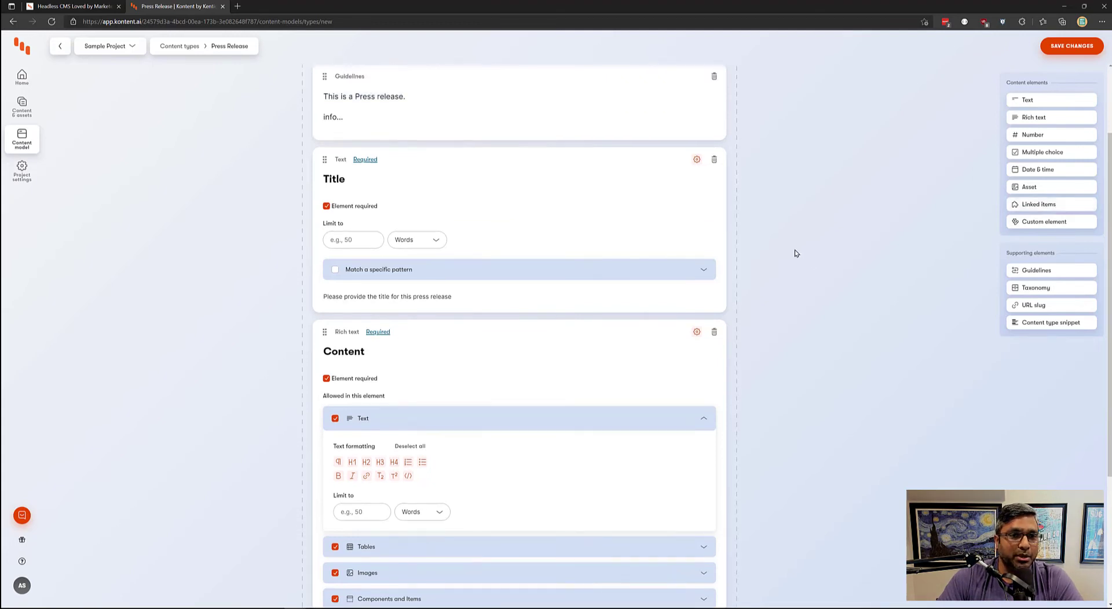
pyautogui.scroll(-5, 795, 253)
pyautogui.scroll(5, 795, 253)
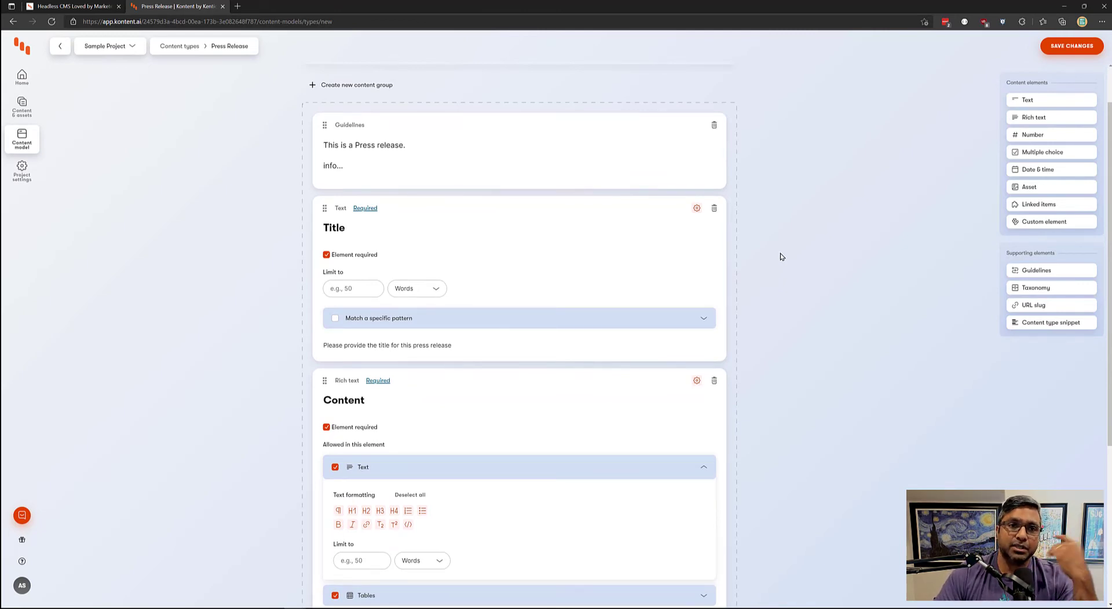
# - Review the Press Release content type from its guidelines through the Title and Content elements and their settings
pyautogui.scroll(-4, 780, 252)
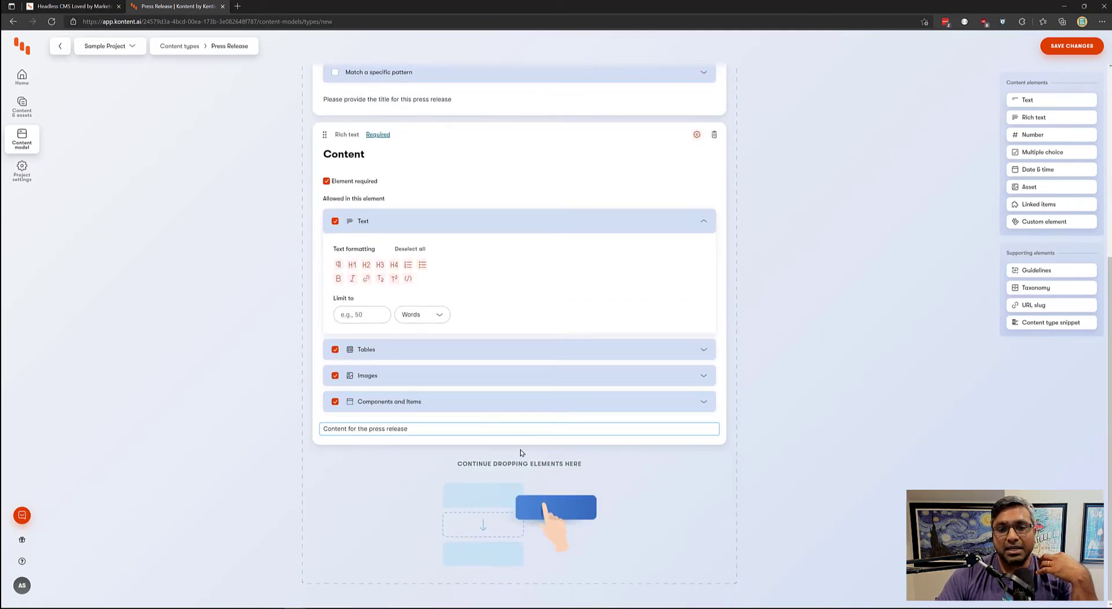
pyautogui.scroll(3, 545, 449)
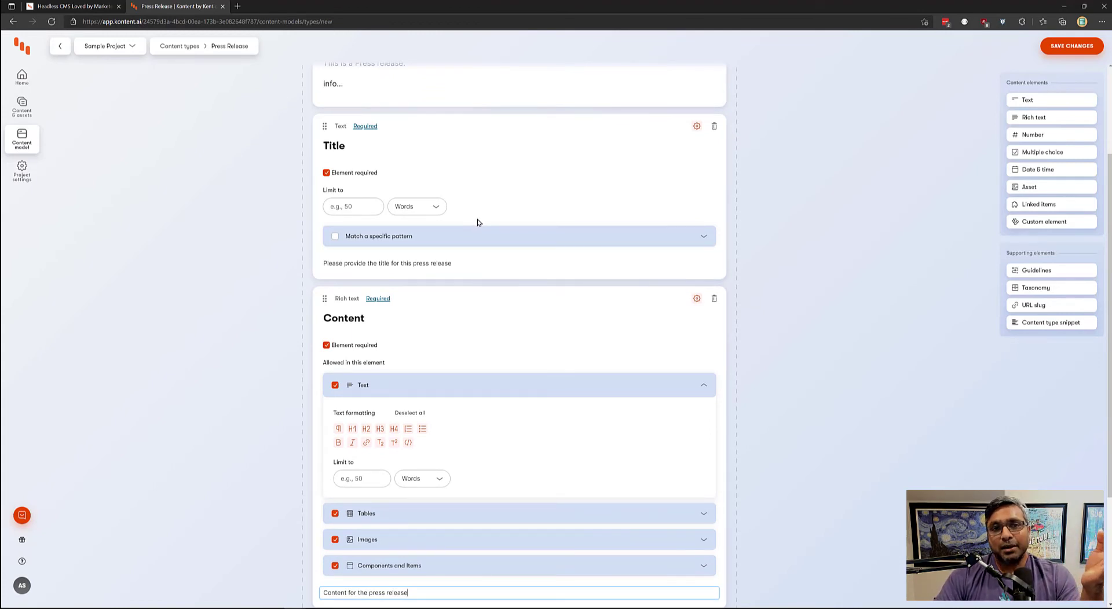
pyautogui.scroll(2, 490, 225)
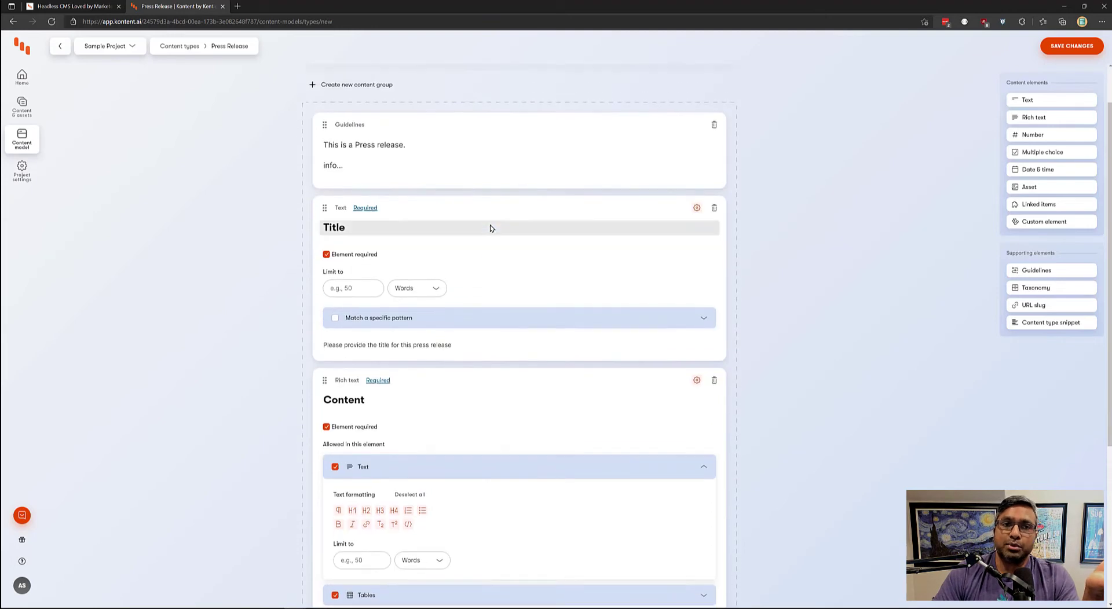
pyautogui.scroll(1, 489, 225)
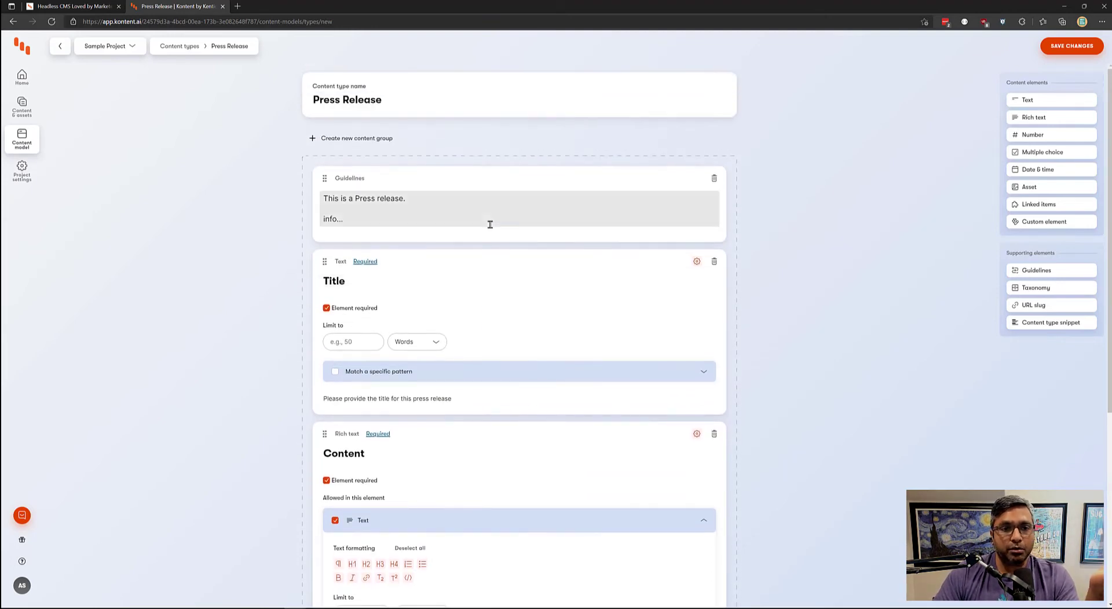
pyautogui.scroll(-4, 489, 224)
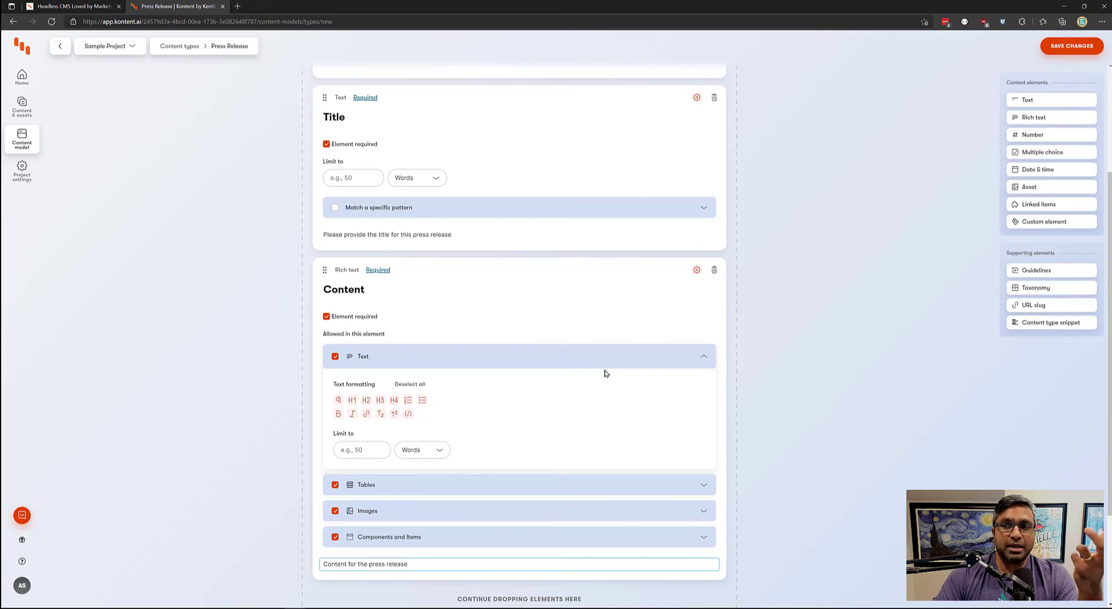
pyautogui.scroll(3, 694, 358)
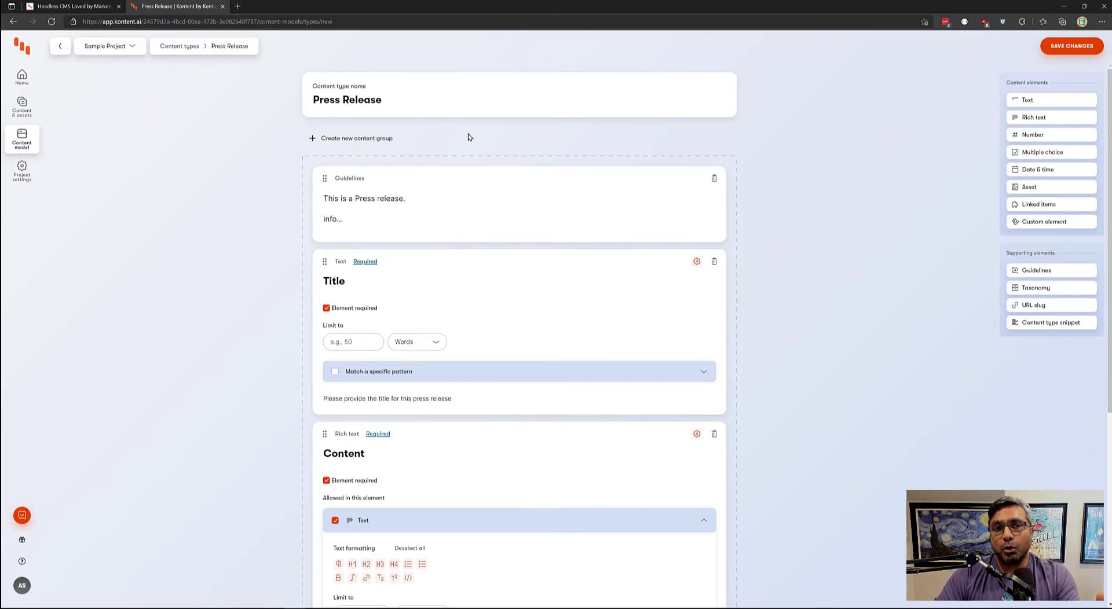
pyautogui.scroll(-5, 530, 254)
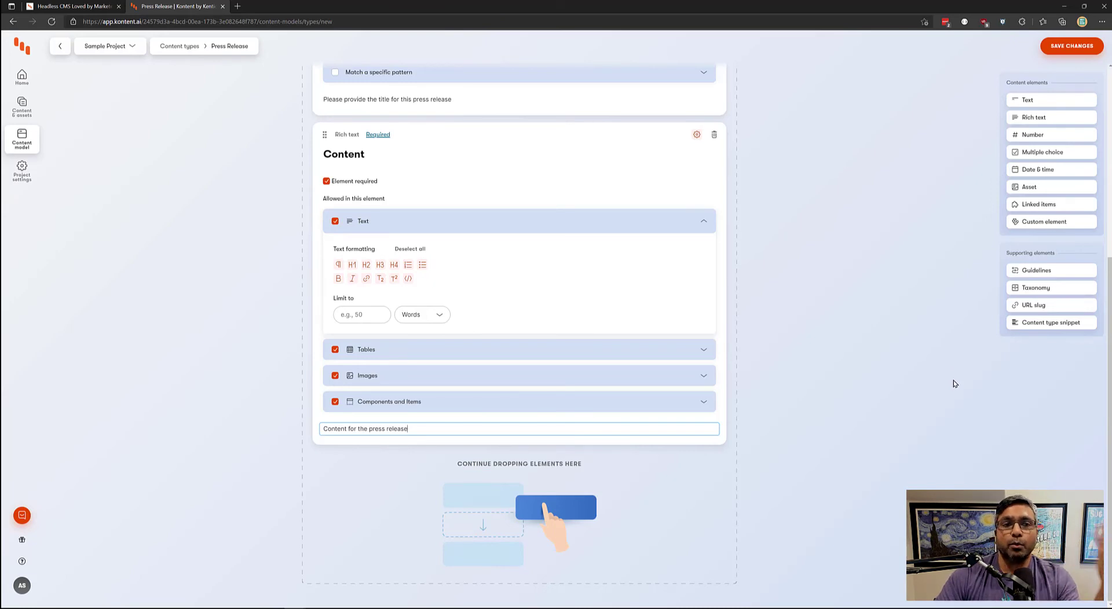
pyautogui.scroll(1, 854, 322)
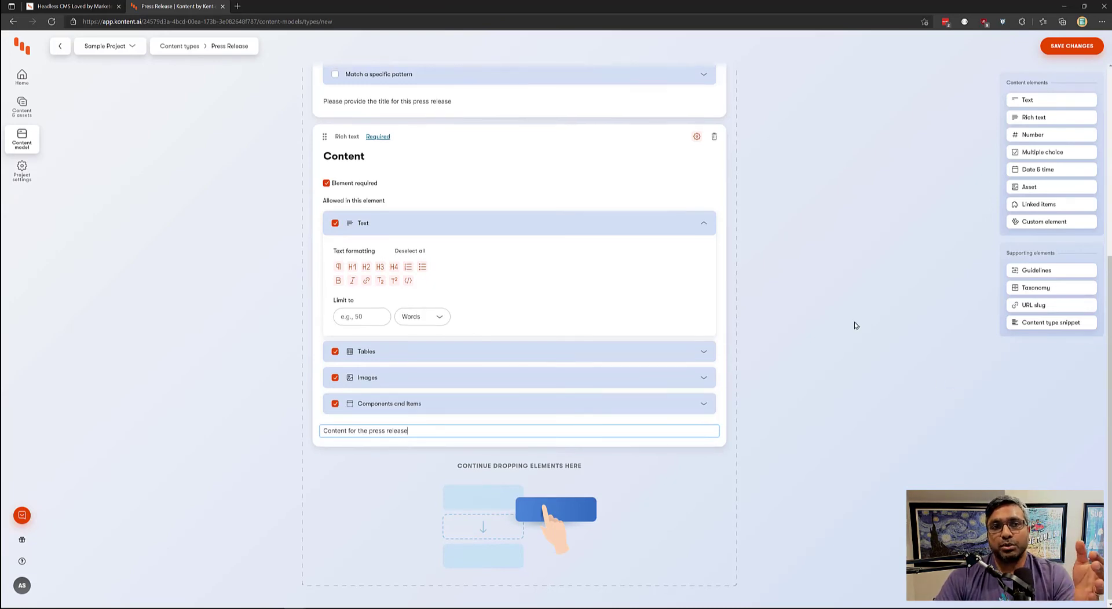
pyautogui.scroll(3, 854, 325)
pyautogui.scroll(2, 854, 326)
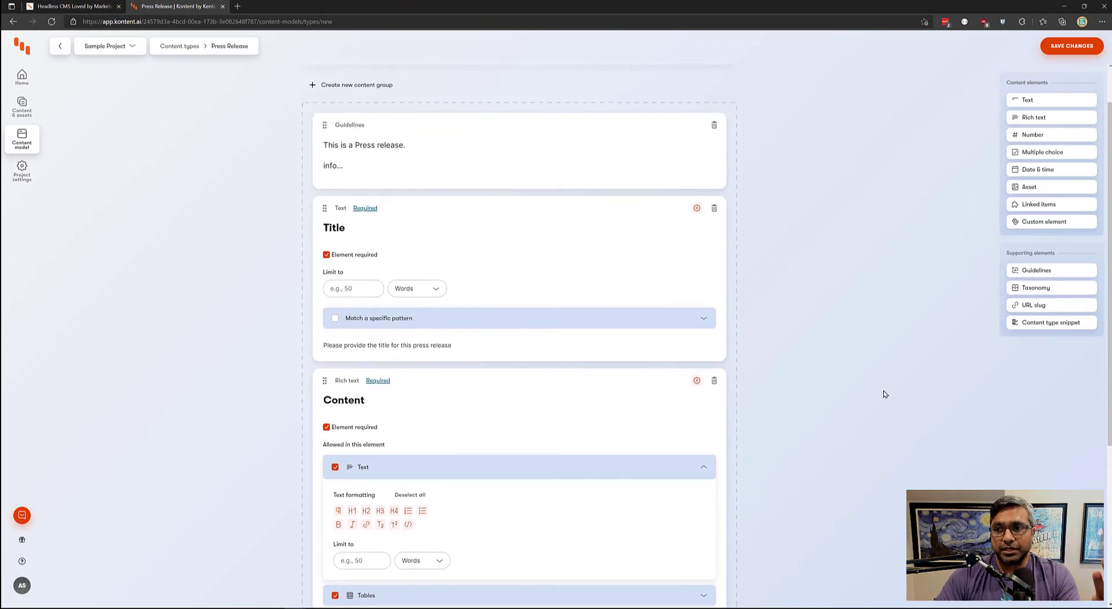
pyautogui.scroll(-2, 882, 392)
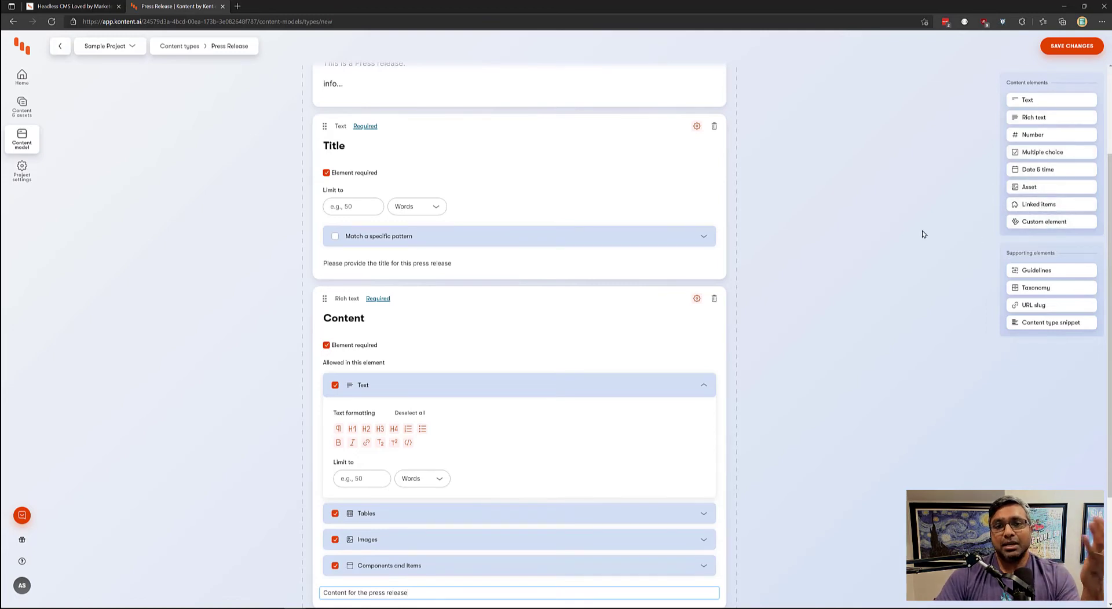
pyautogui.scroll(2, 923, 234)
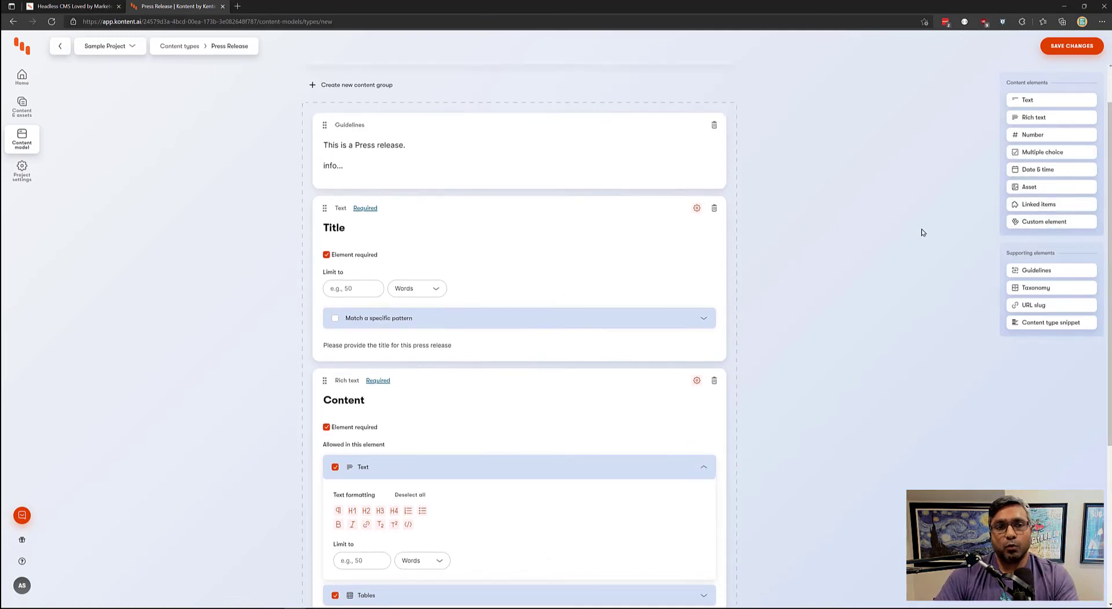
pyautogui.scroll(-2, 921, 229)
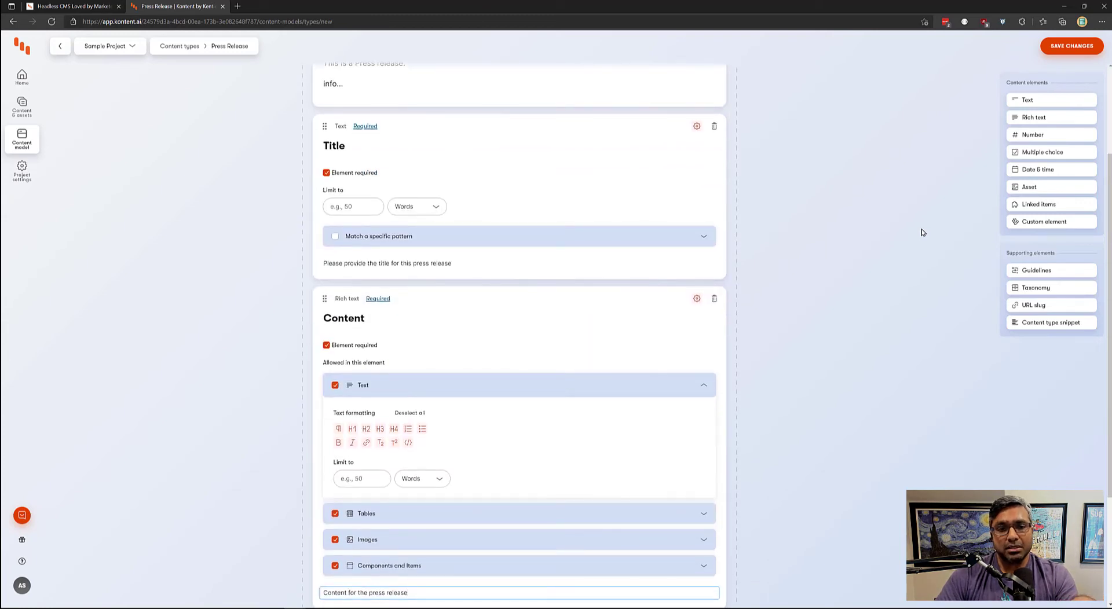
pyautogui.scroll(-2, 922, 231)
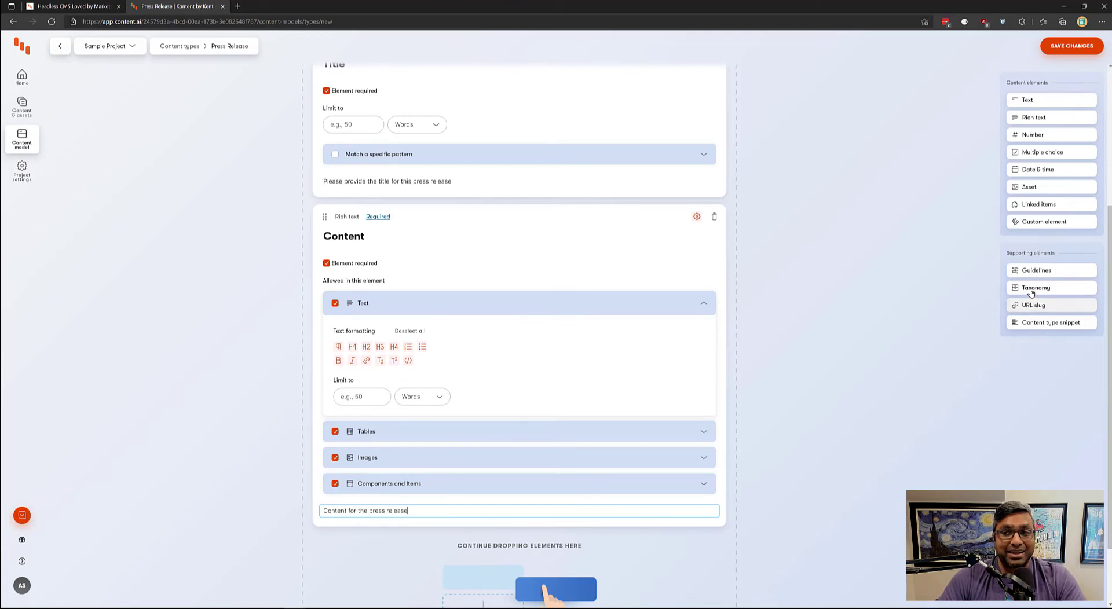
pyautogui.scroll(4, 881, 289)
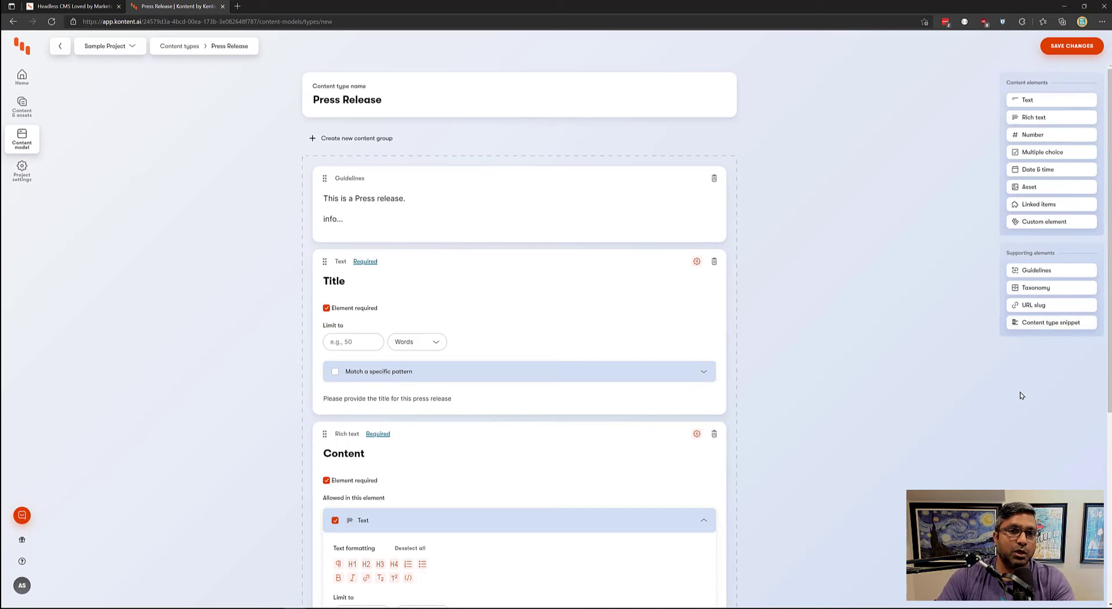
pyautogui.scroll(-4, 902, 301)
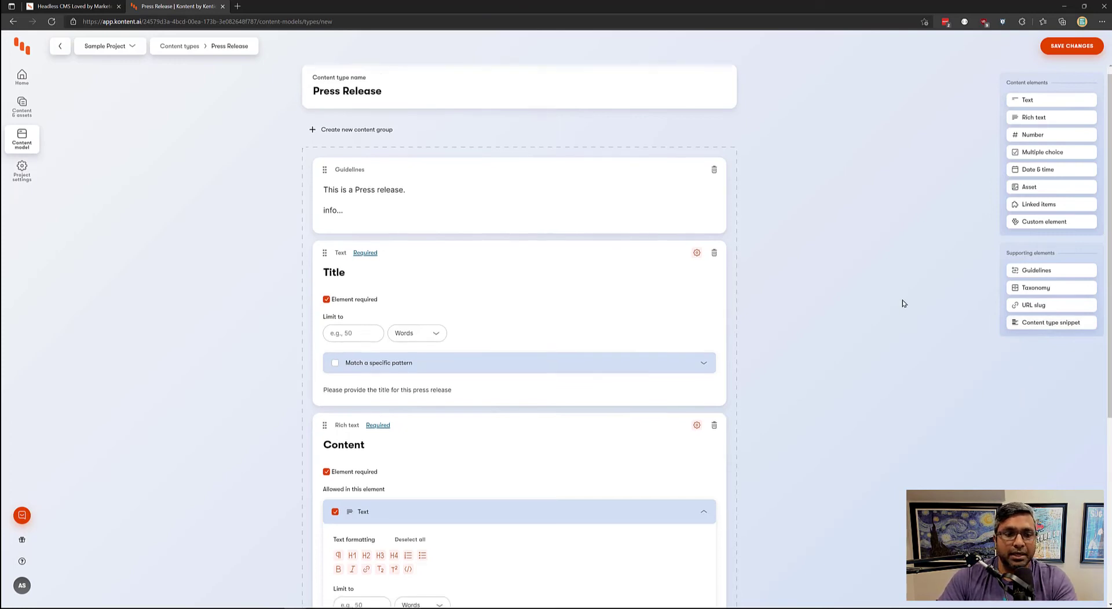
pyautogui.scroll(4, 902, 302)
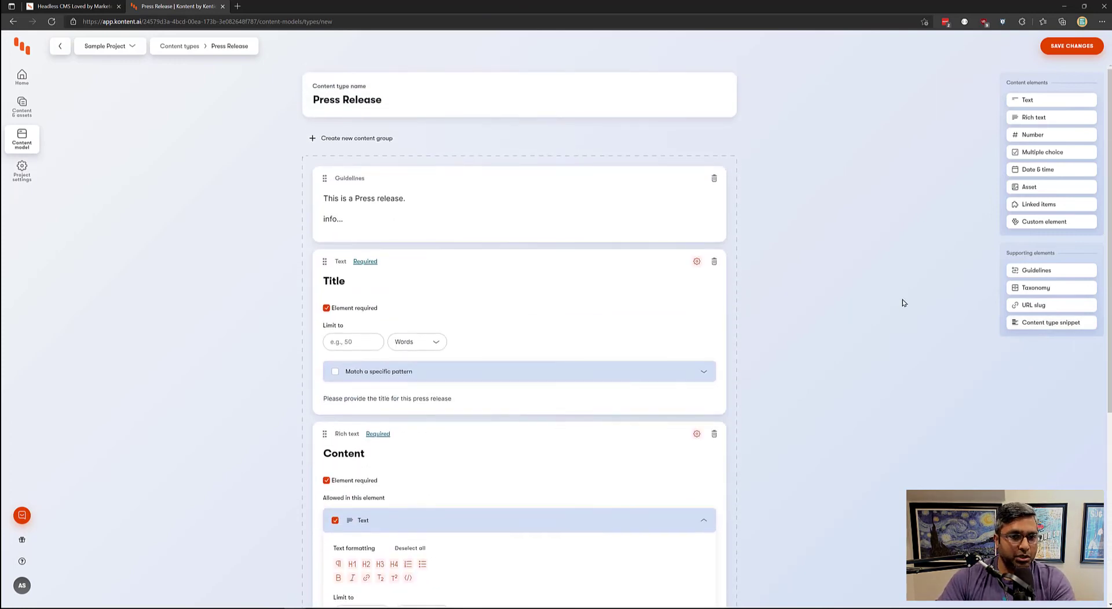
# - Save the Press Release content type and create a new content type named "Contact"
pyautogui.click(1062, 49)
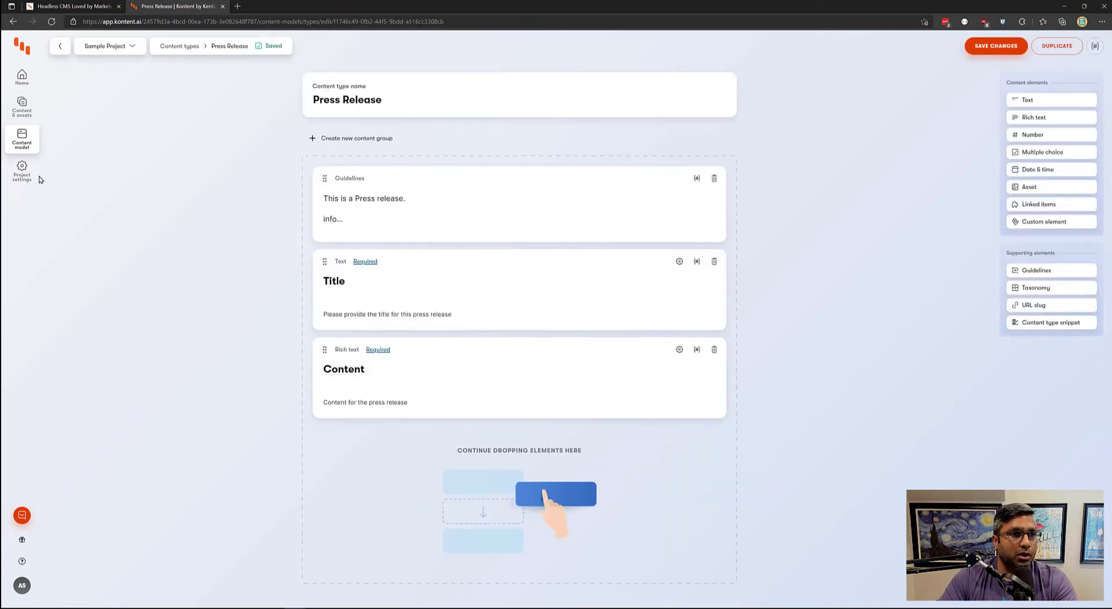
pyautogui.click(26, 147)
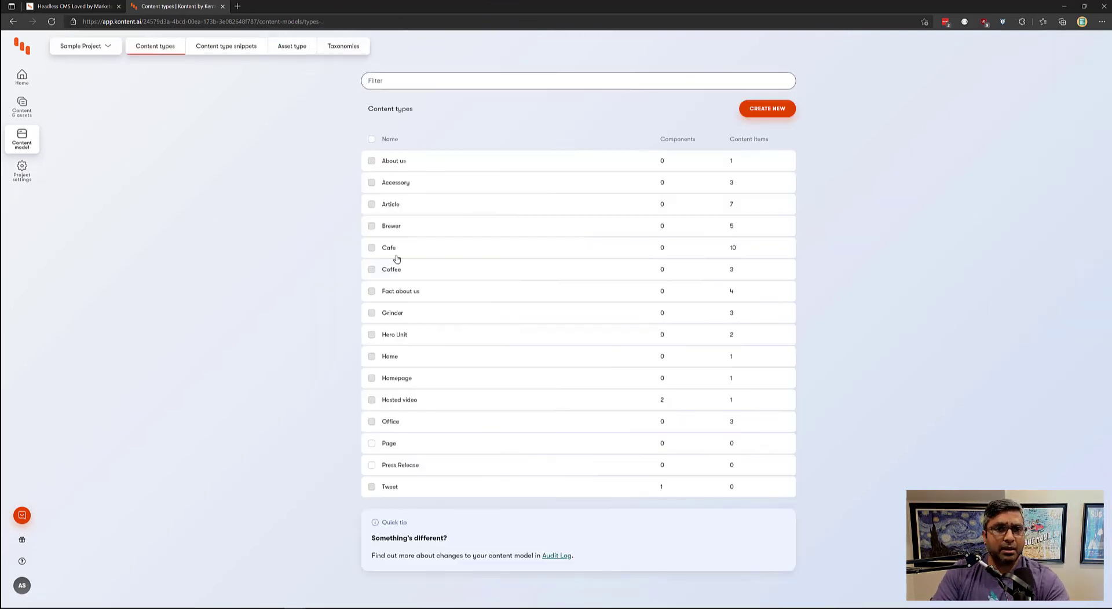
pyautogui.click(780, 113)
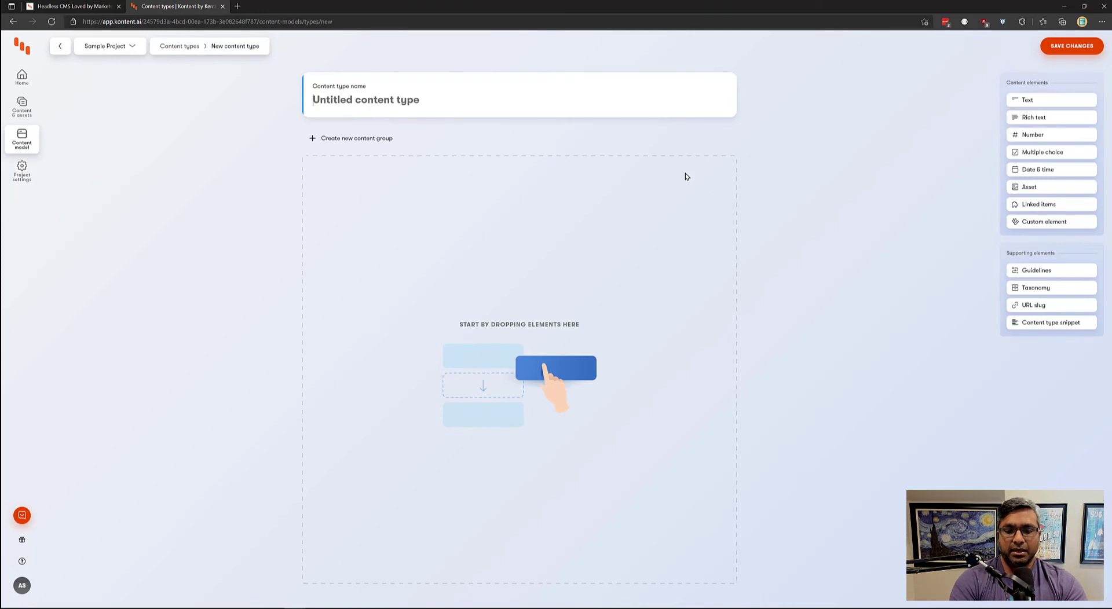
pyautogui.write('Contact')
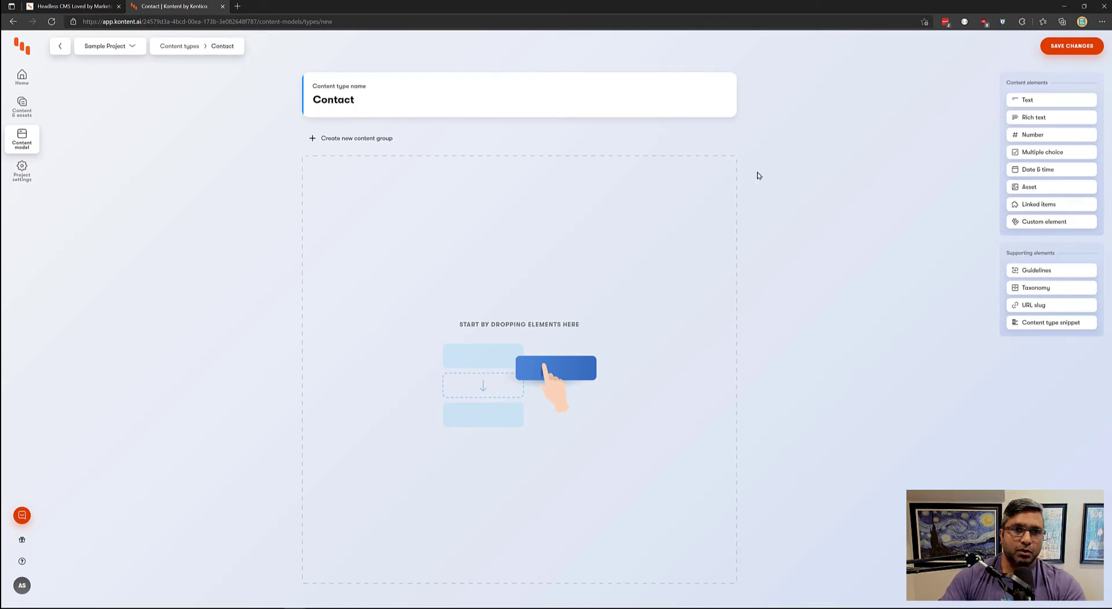
# - Add a required text element named "Full Name" with the guideline "Full name of the contact"
pyautogui.click(1057, 101)
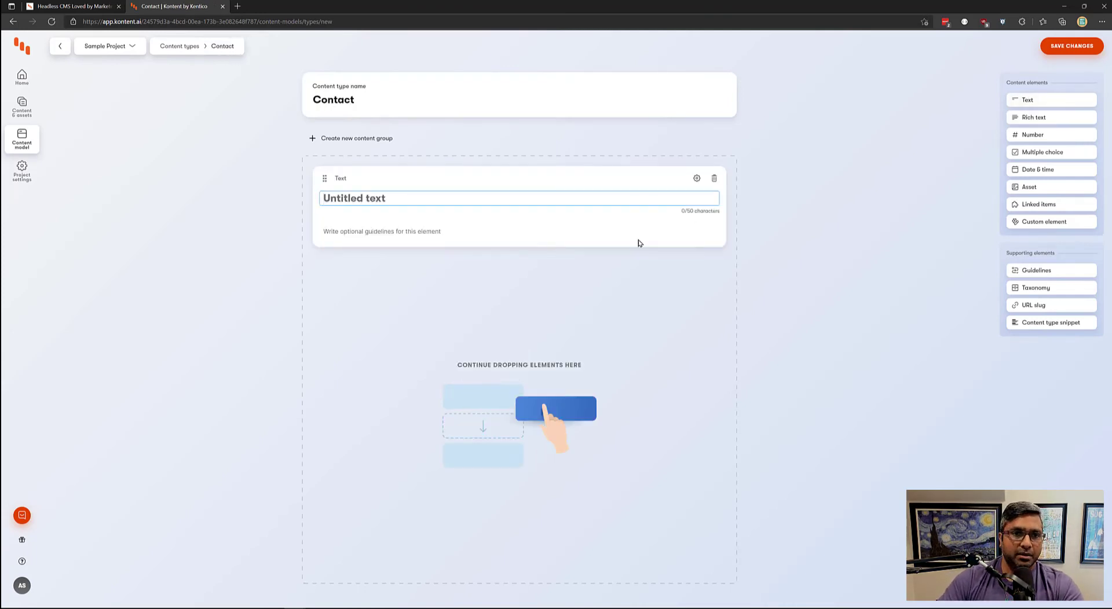
pyautogui.write('Full ')
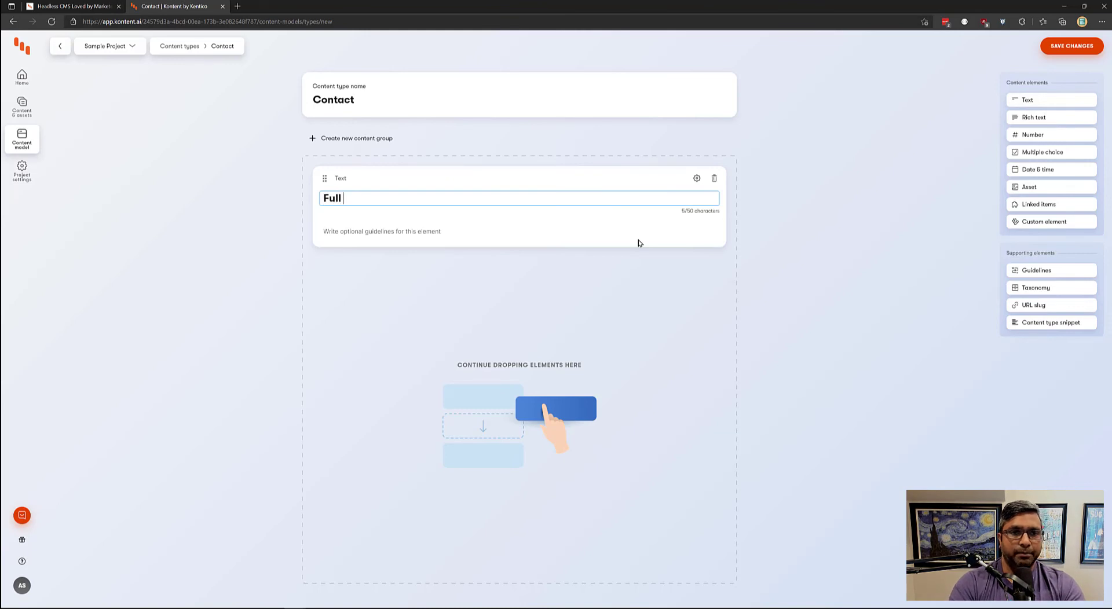
pyautogui.write('Name')
pyautogui.click(697, 178)
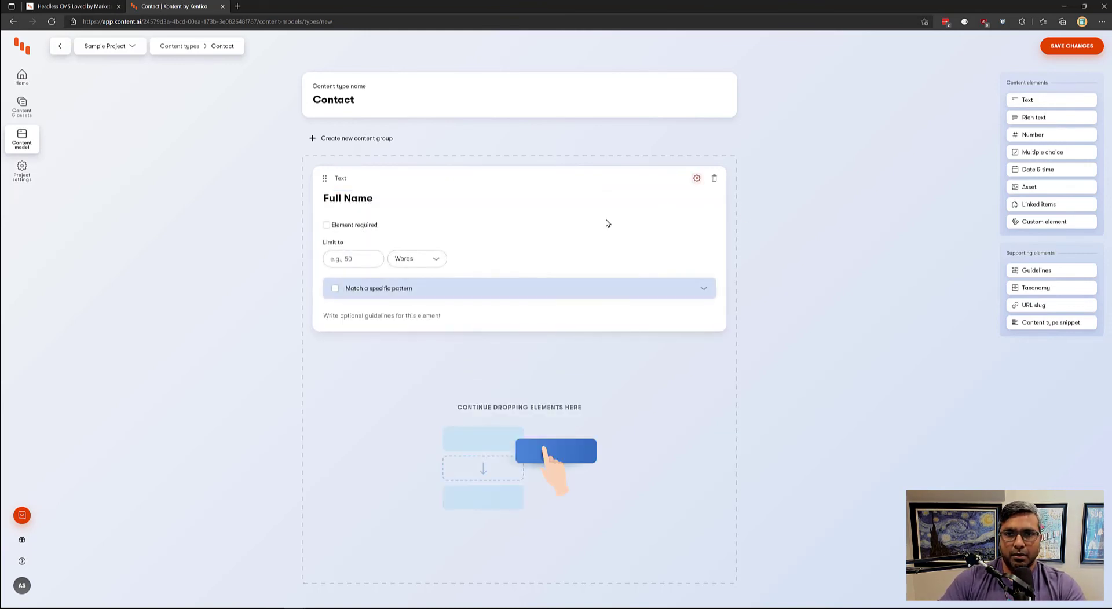
pyautogui.click(346, 315)
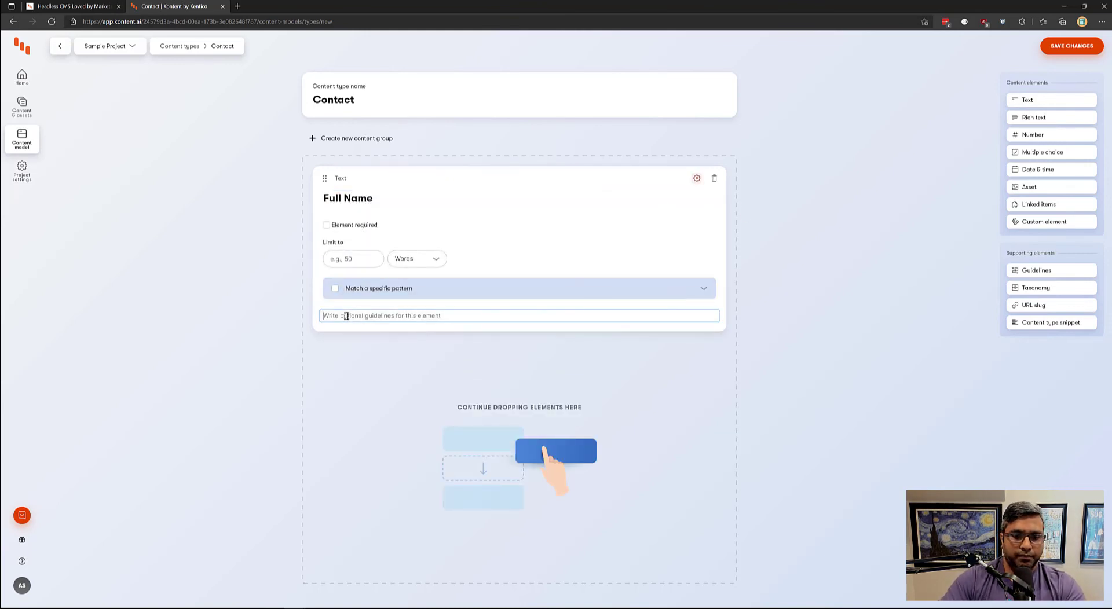
pyautogui.write('Full name of th')
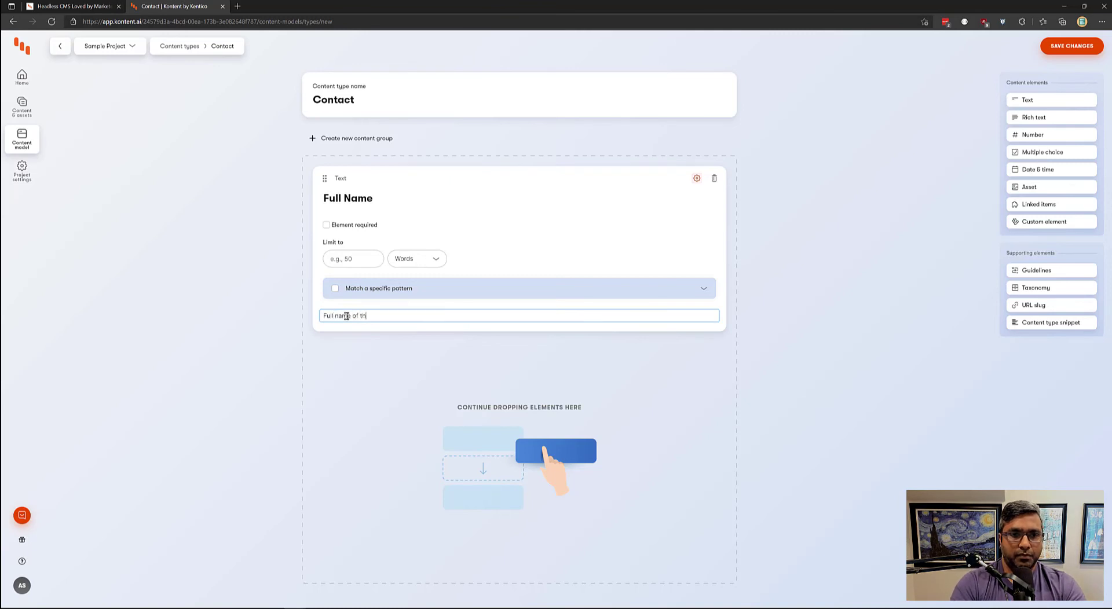
pyautogui.write('e contact')
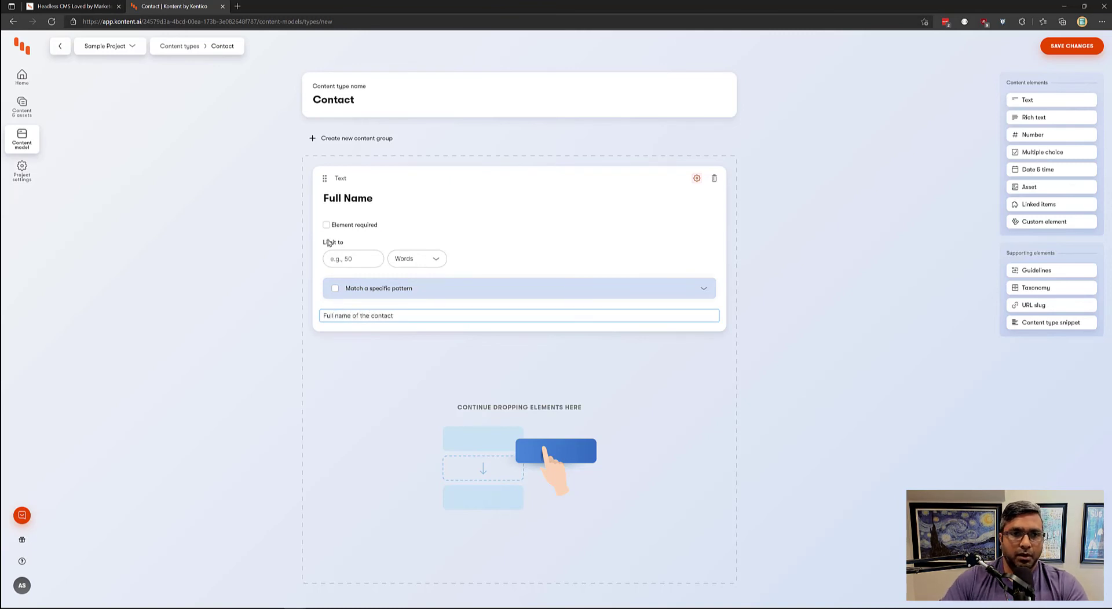
pyautogui.click(326, 224)
# - Add a Guidelines element above Full Name with the text "Contacts are used in Press releases."
pyautogui.moveTo(1080, 270); pyautogui.dragTo(481, 195)
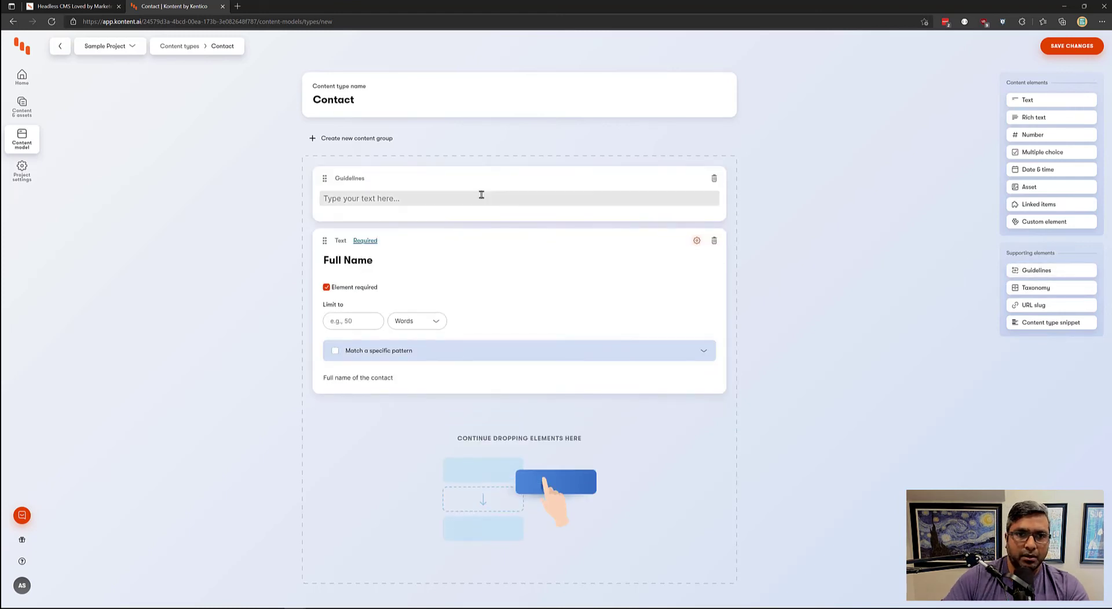
pyautogui.click(481, 195)
pyautogui.write('Contacts are')
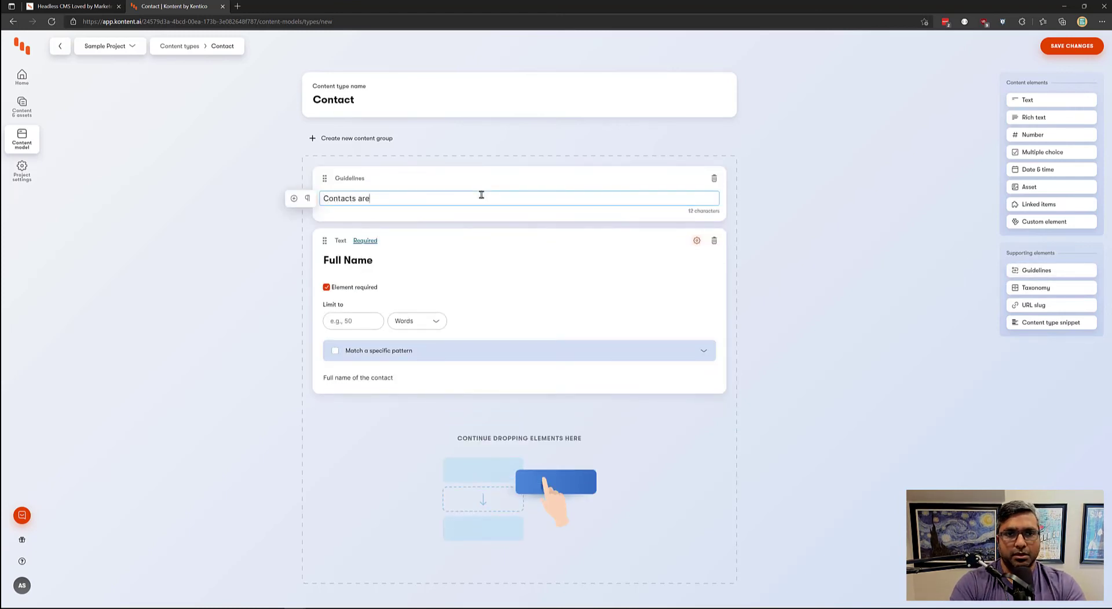
pyautogui.write(' used in Press releases.')
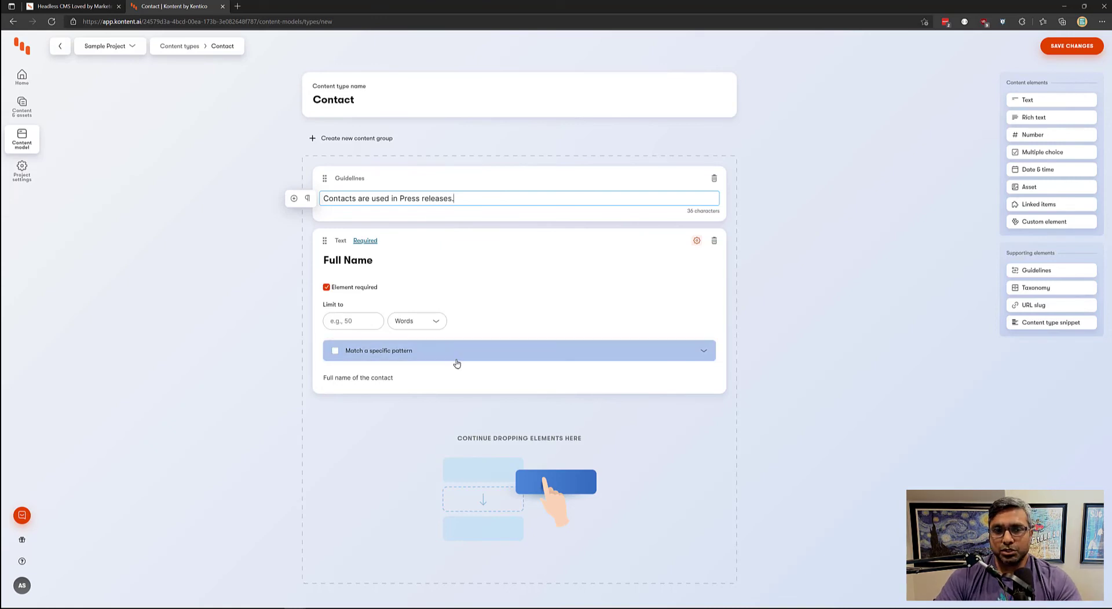
# - Add two text elements below Full Name and name them "Phone" and "Email"
pyautogui.click(1041, 102)
pyautogui.click(1041, 102)
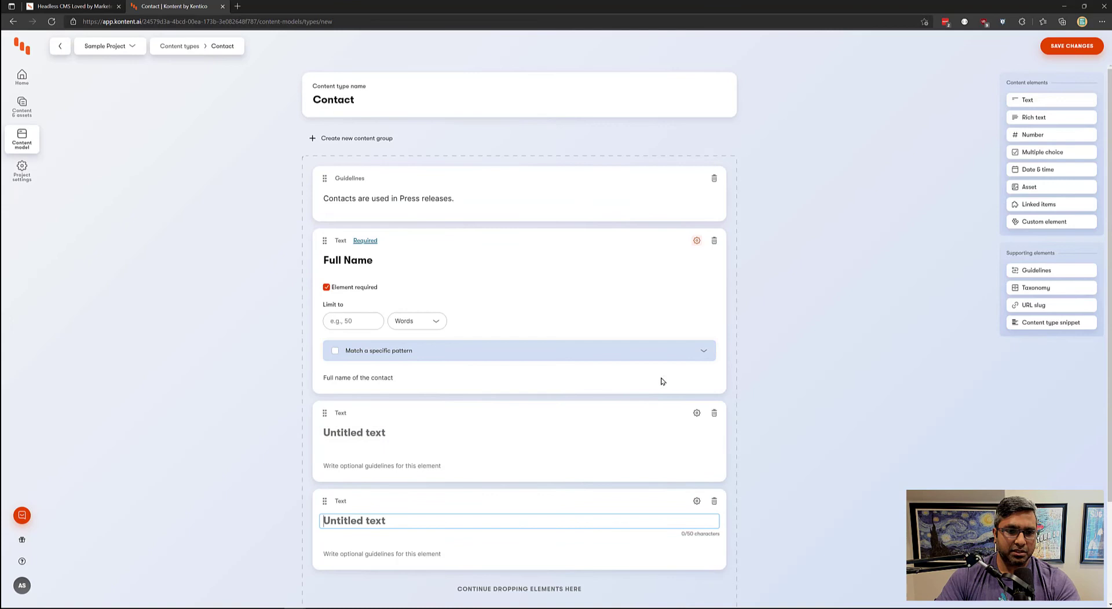
pyautogui.click(495, 439)
pyautogui.write('Phone')
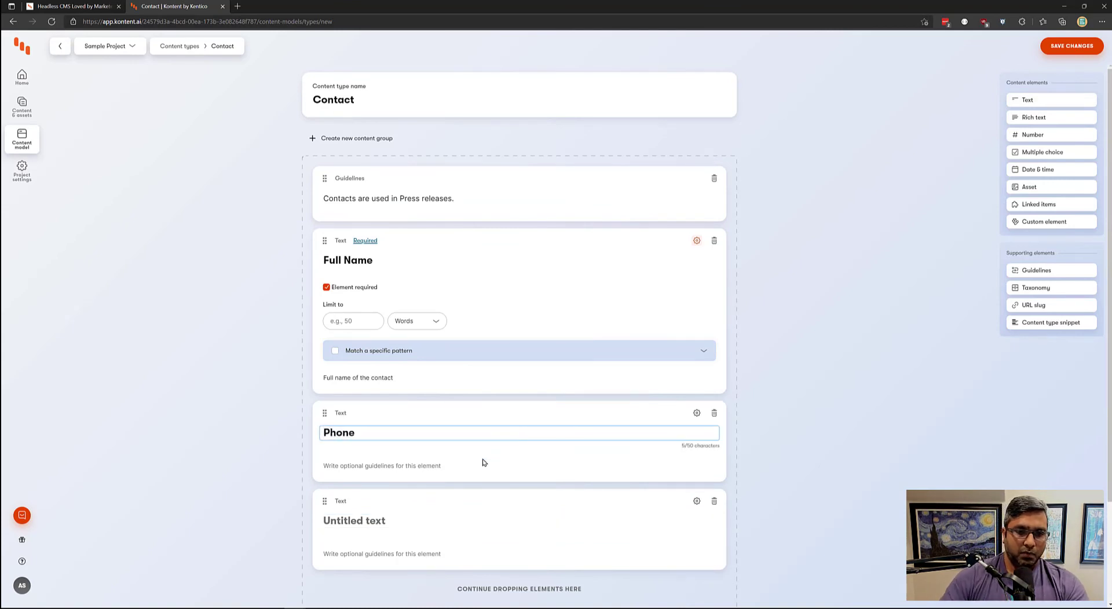
pyautogui.click(424, 522)
pyautogui.write('Email')
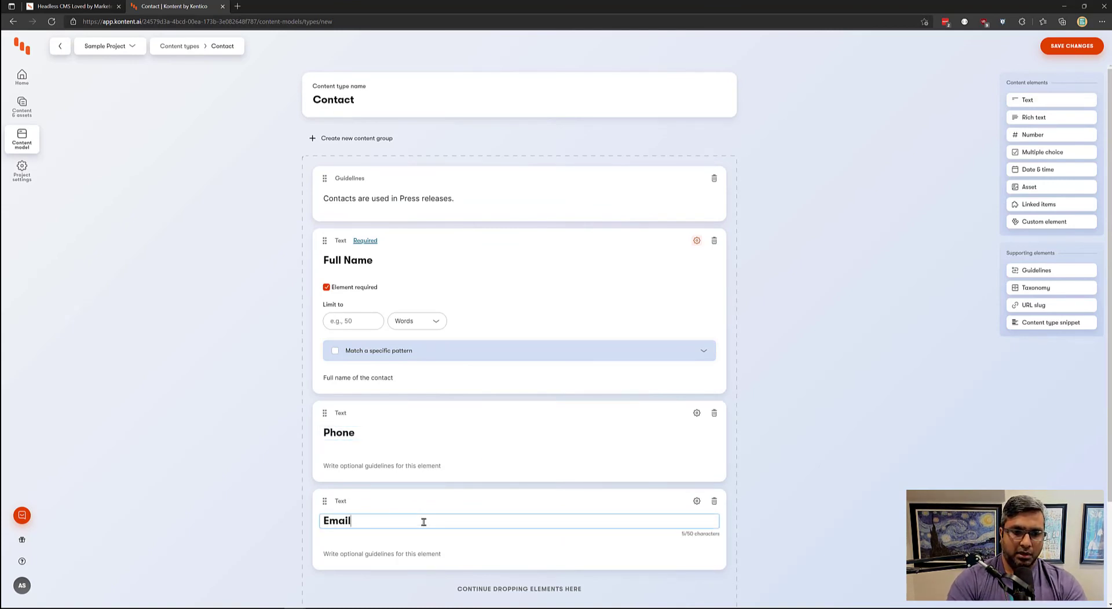
# - Make both the Email and Phone elements required
pyautogui.click(696, 501)
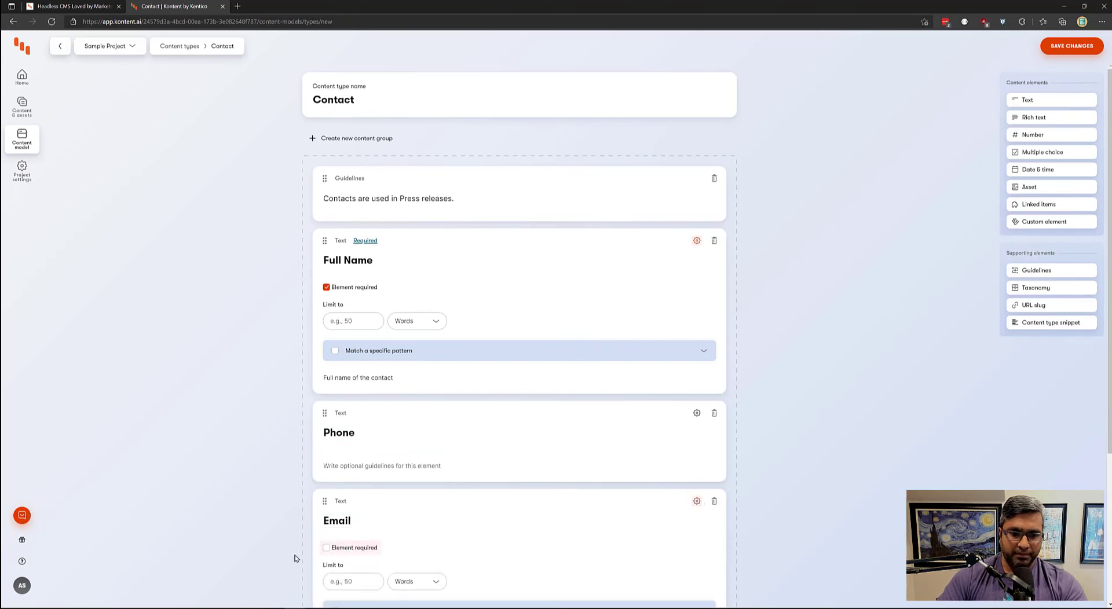
pyautogui.click(326, 548)
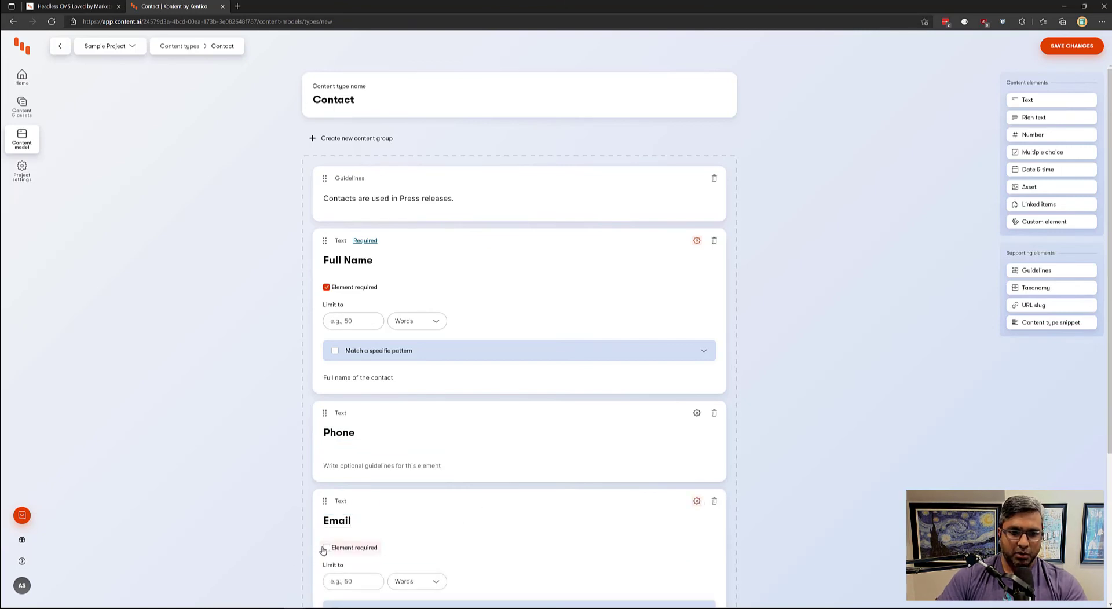
pyautogui.click(697, 413)
pyautogui.click(326, 460)
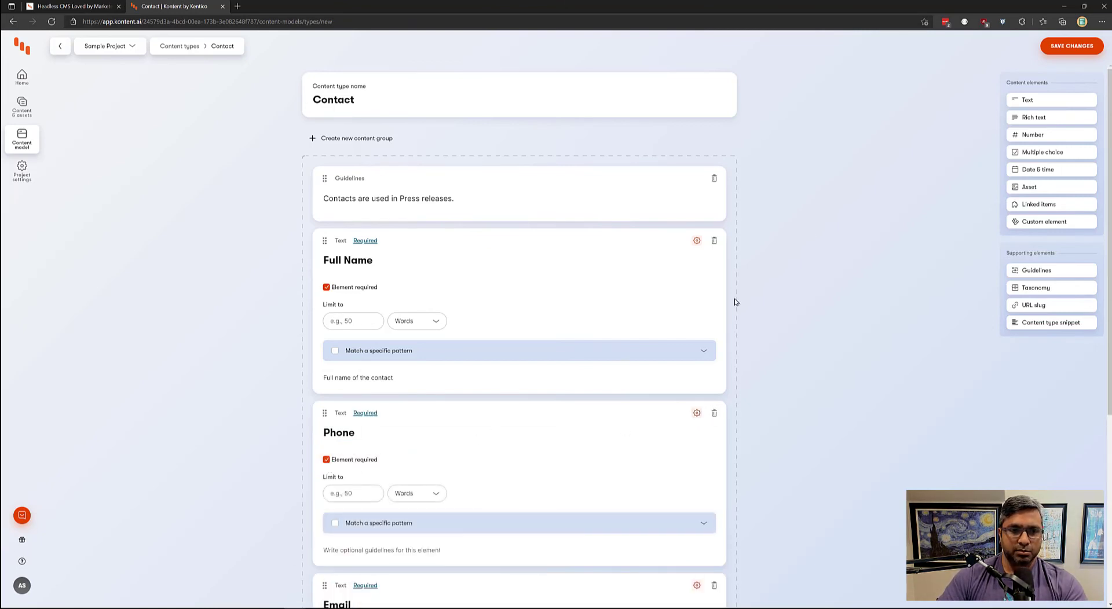
# - Save the Contact content type and open the Press Release content type for editing
pyautogui.click(1071, 46)
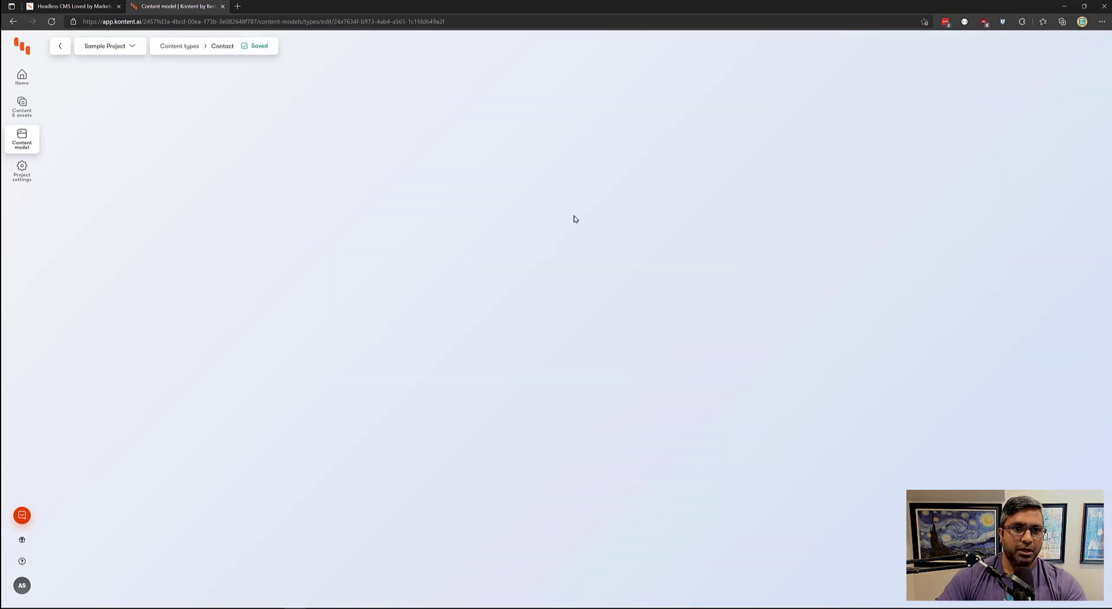
pyautogui.click(28, 139)
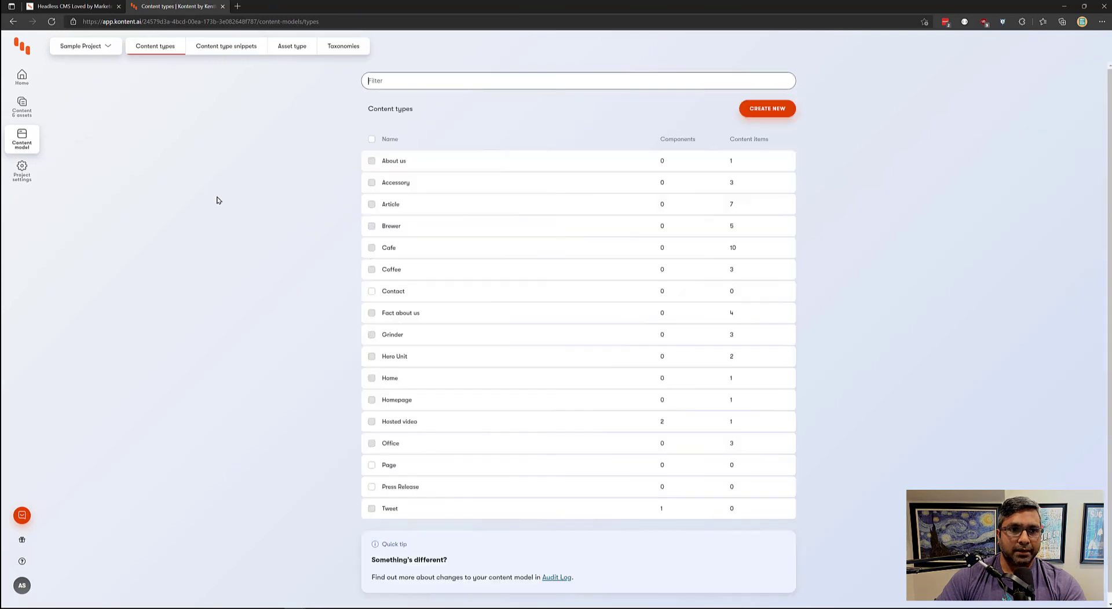
pyautogui.click(405, 487)
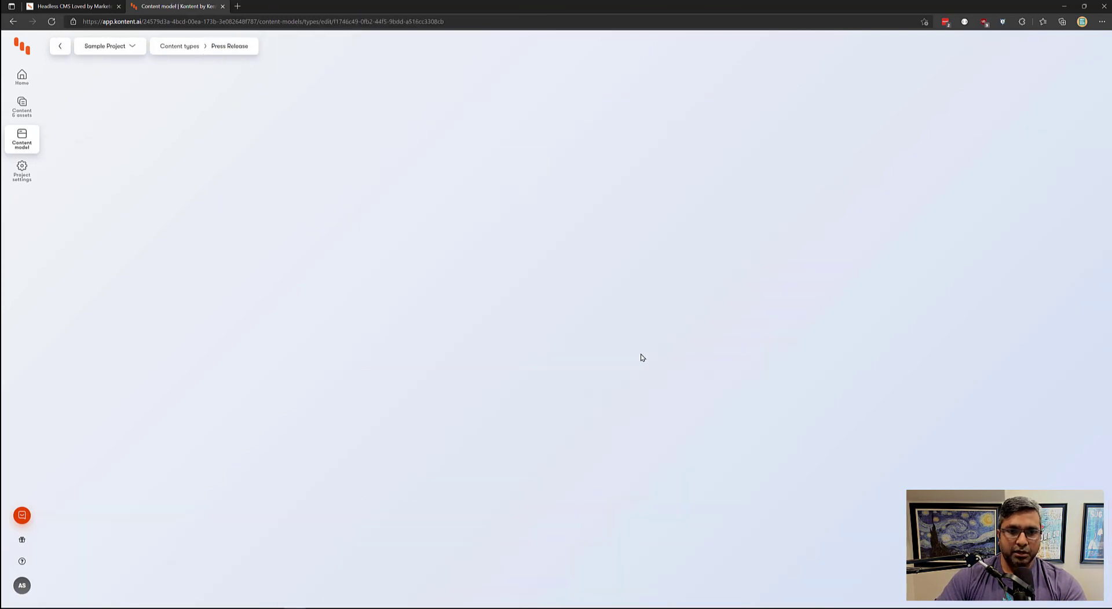
# - Add a Linked items element named "Contact" to the Press Release type and make it required
pyautogui.click(1027, 208)
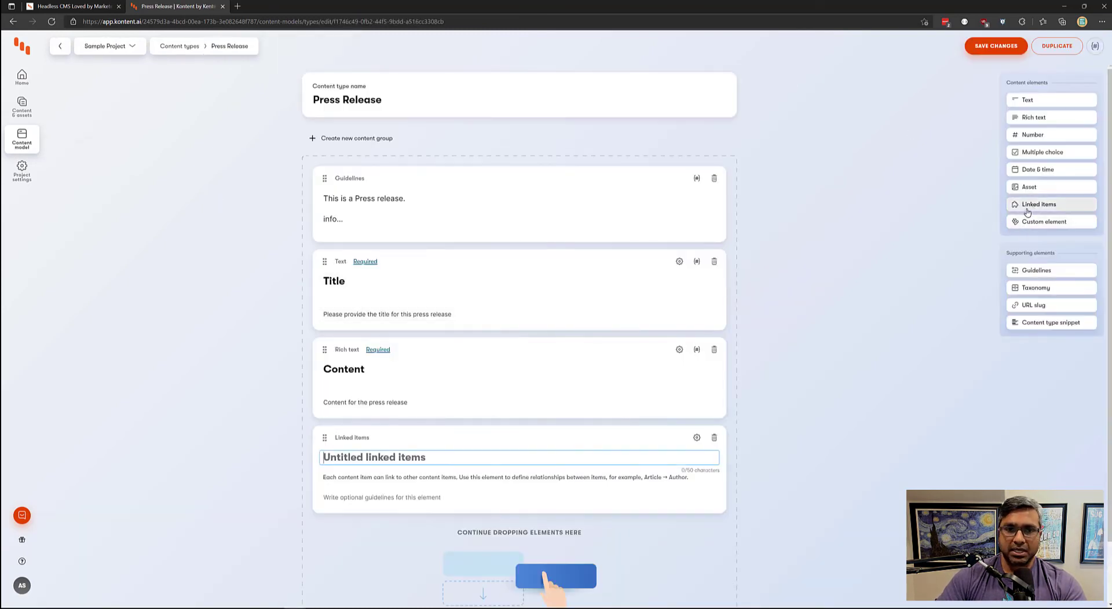
pyautogui.write('Contact')
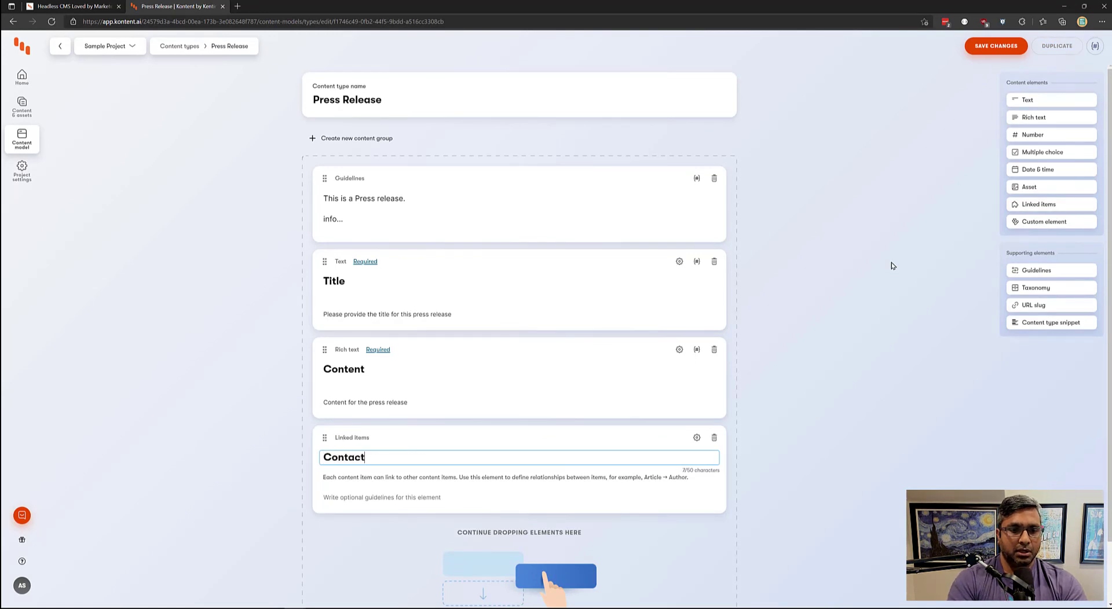
pyautogui.click(696, 437)
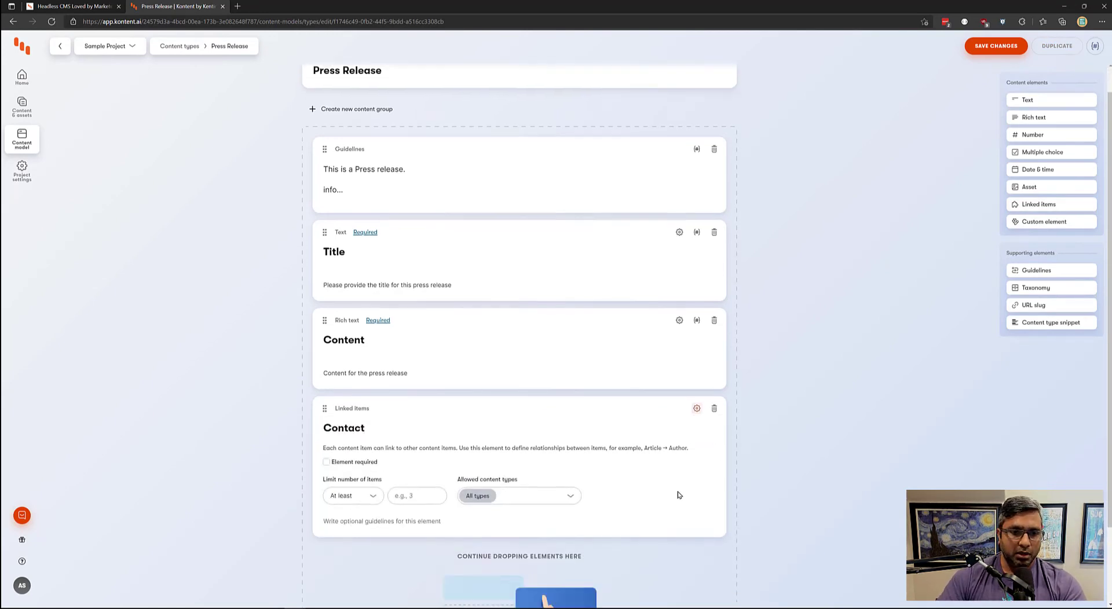
pyautogui.scroll(-2, 678, 492)
pyautogui.click(351, 369)
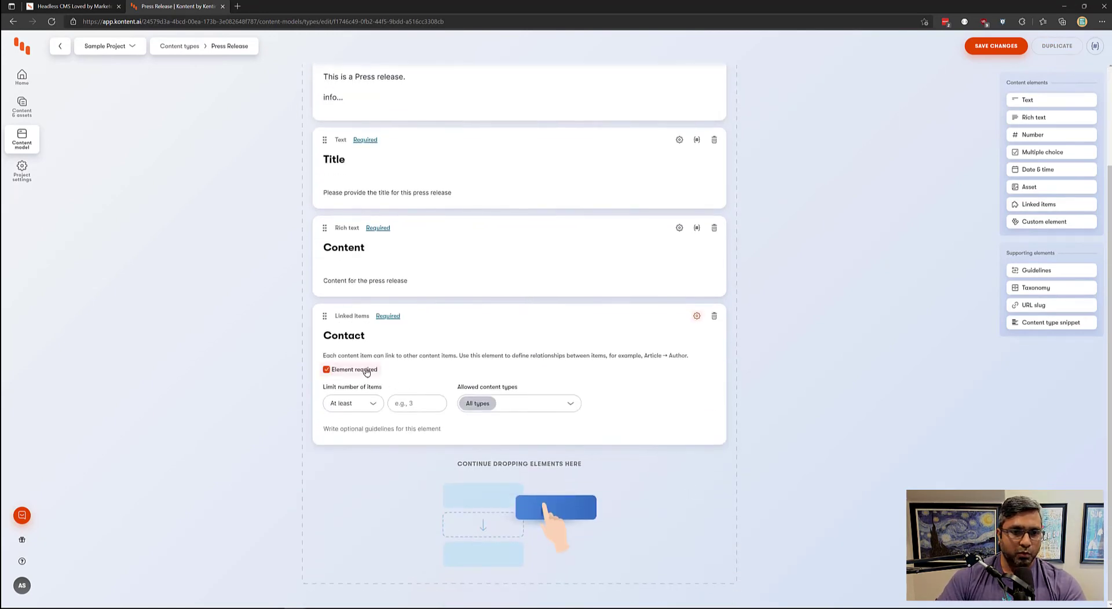
# - Limit the Contact linked items element to exactly 1 item
pyautogui.click(363, 412)
pyautogui.click(357, 440)
pyautogui.write('1')
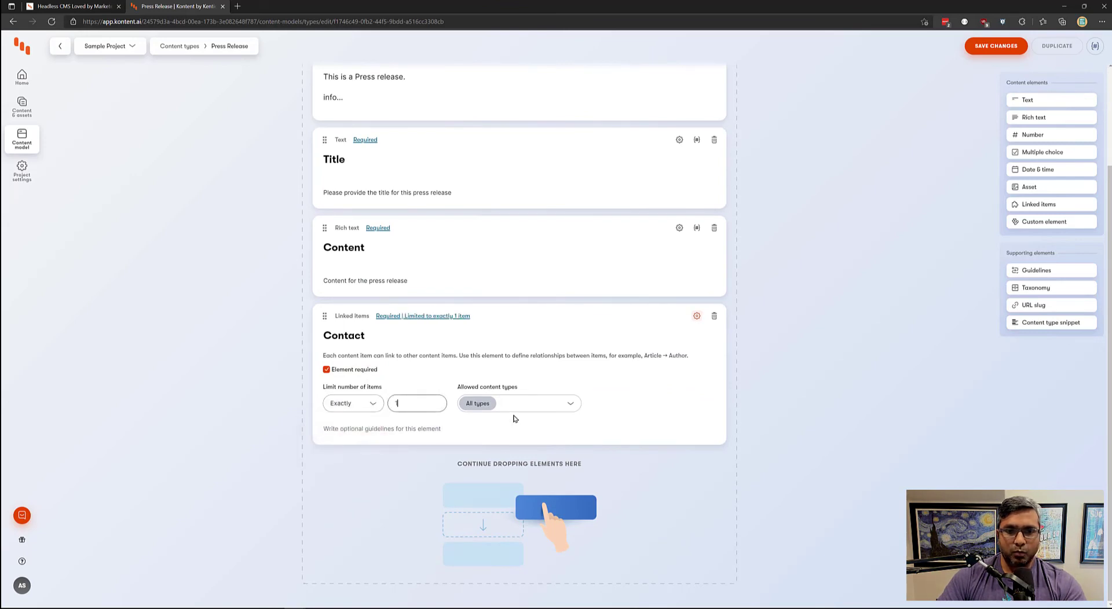
pyautogui.write('1')
pyautogui.press('BackSpace')
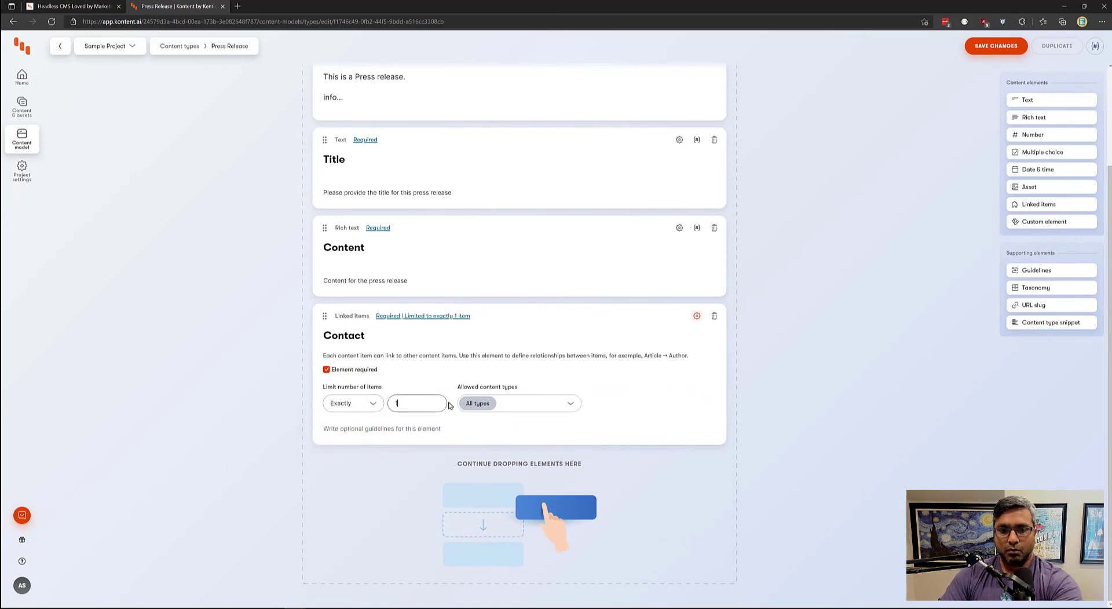
# - Restrict the linked items element's allowed content types to Contact and save the Press Release type
pyautogui.click(576, 405)
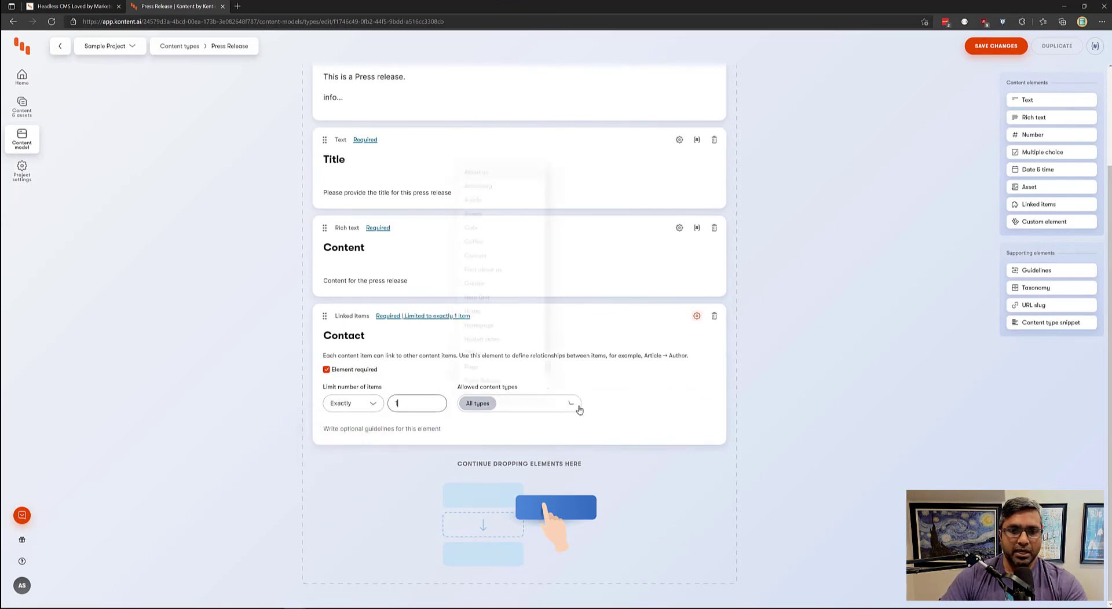
pyautogui.click(509, 256)
pyautogui.click(996, 45)
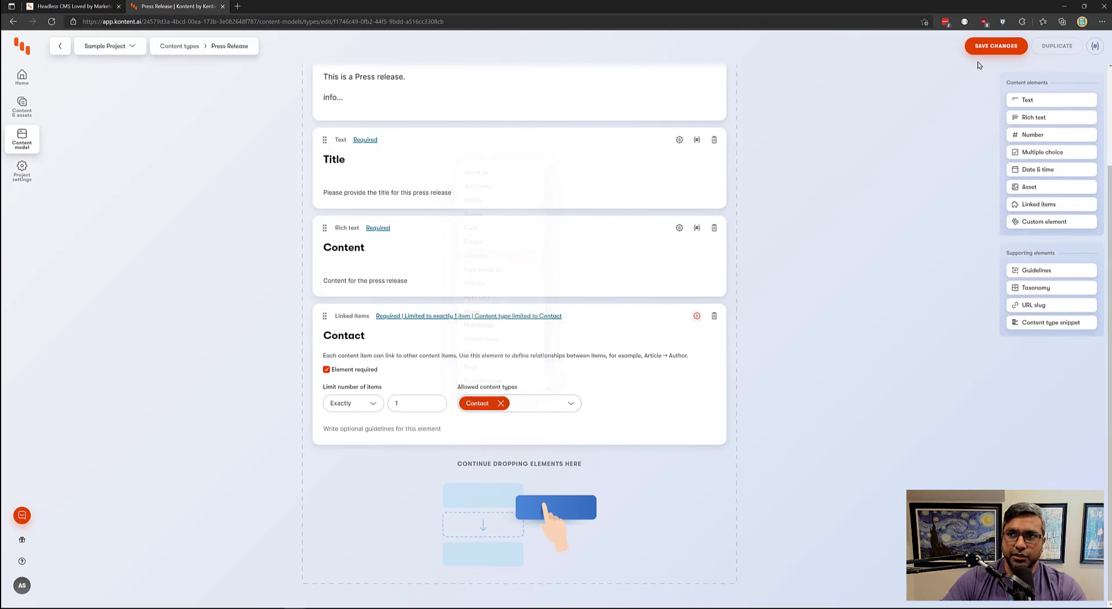
pyautogui.scroll(2, 491, 350)
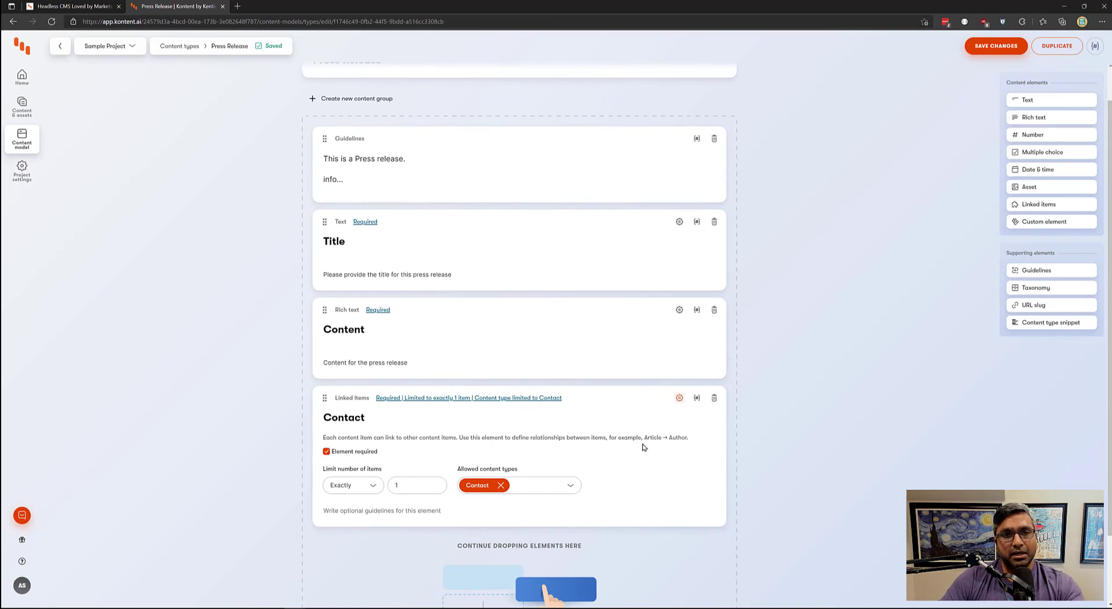
pyautogui.scroll(1, 641, 443)
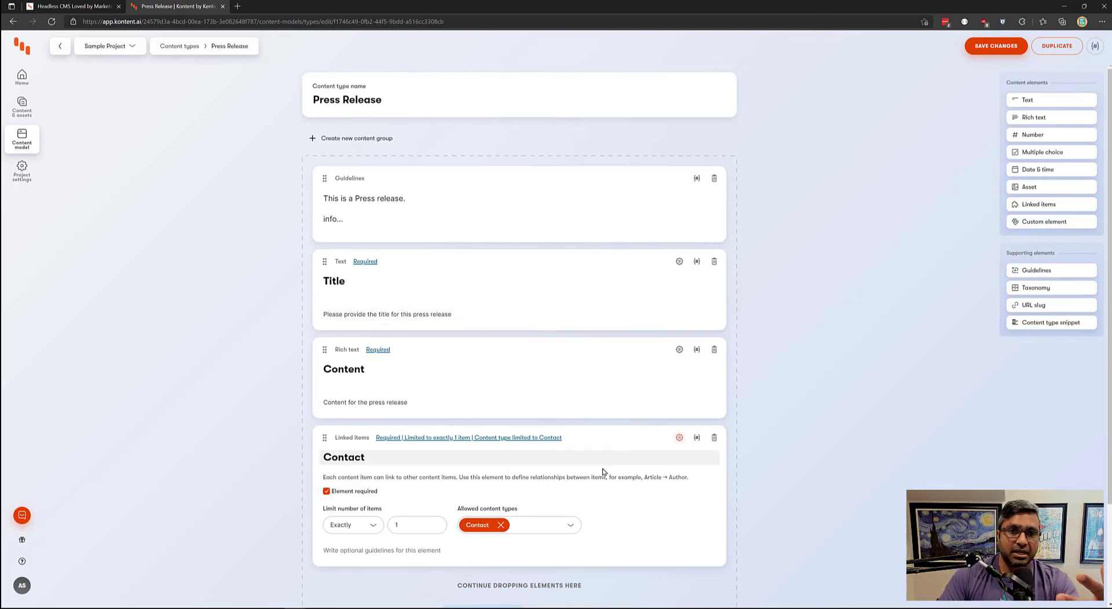
pyautogui.click(1017, 222)
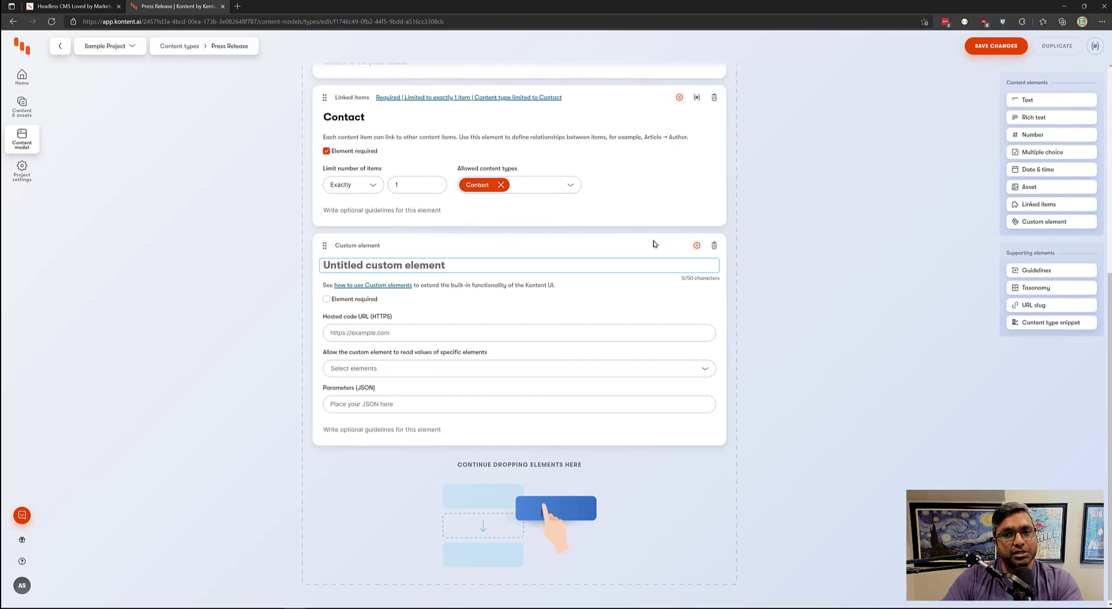
pyautogui.click(713, 245)
pyautogui.click(989, 45)
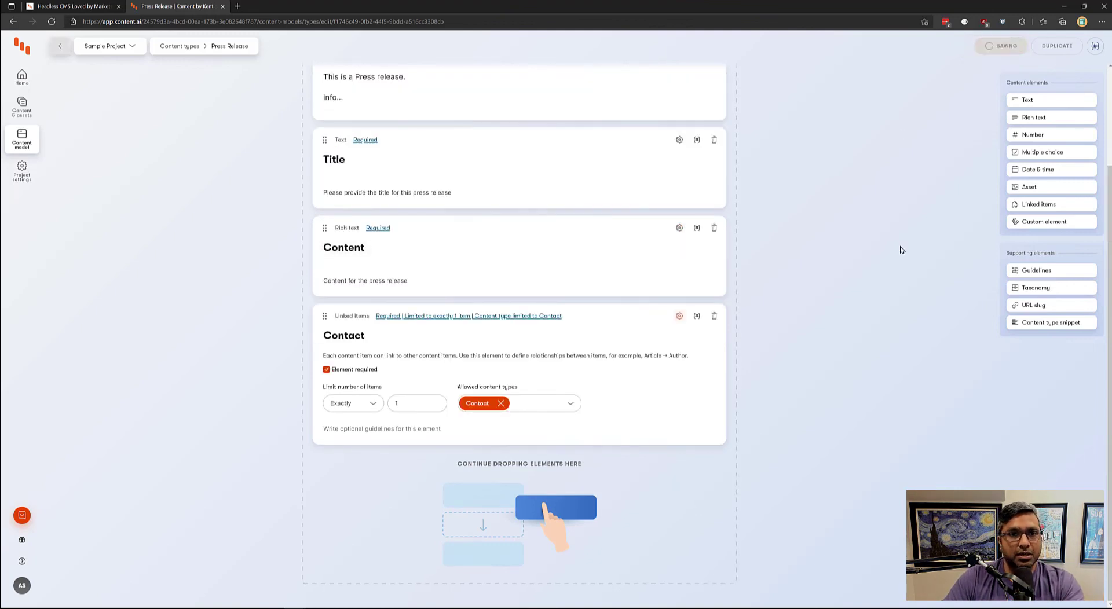